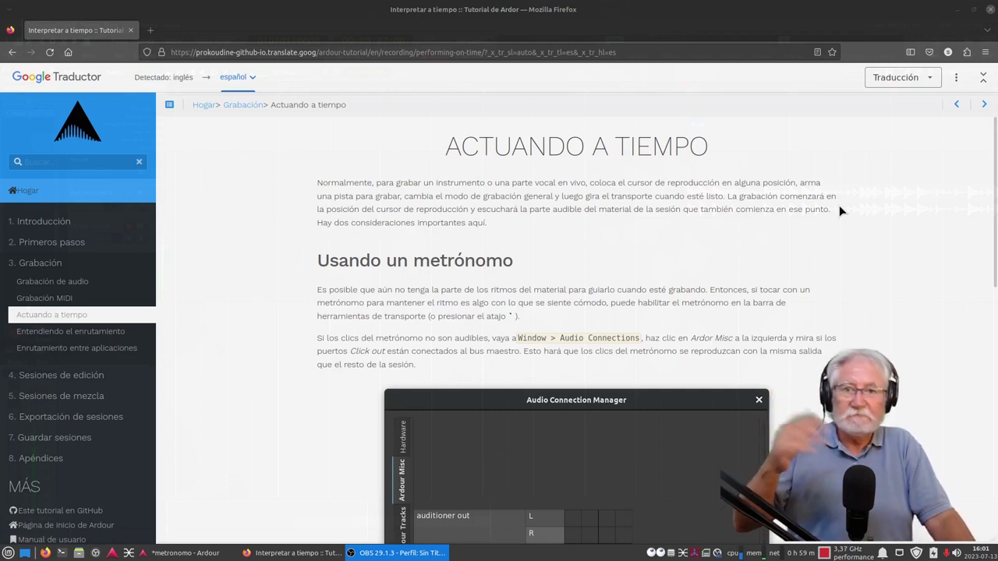
- Switch to Ardour, select the first drum region on the NaturalDrums B track and inspect the session's tempo settings
click(208, 555)
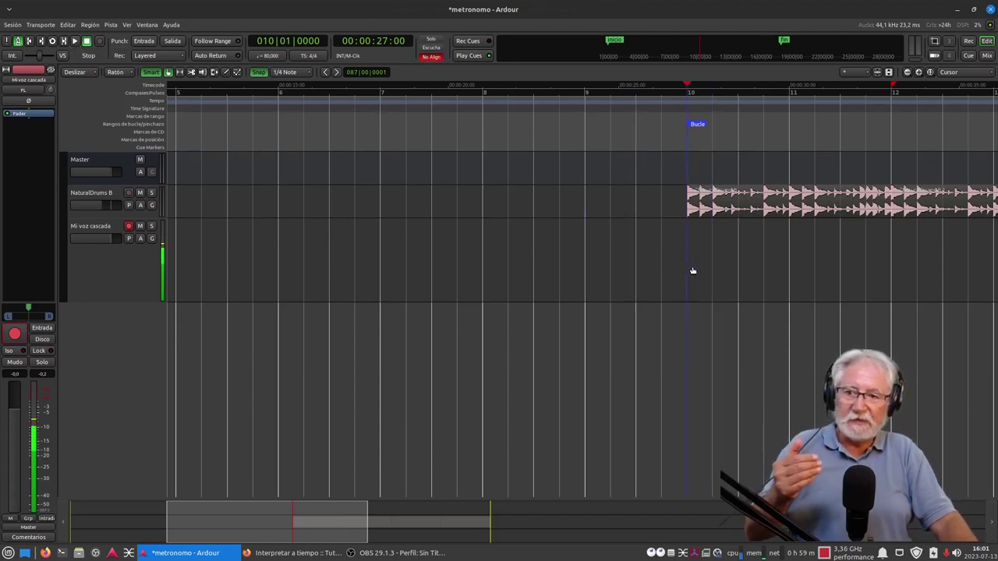
click(742, 208)
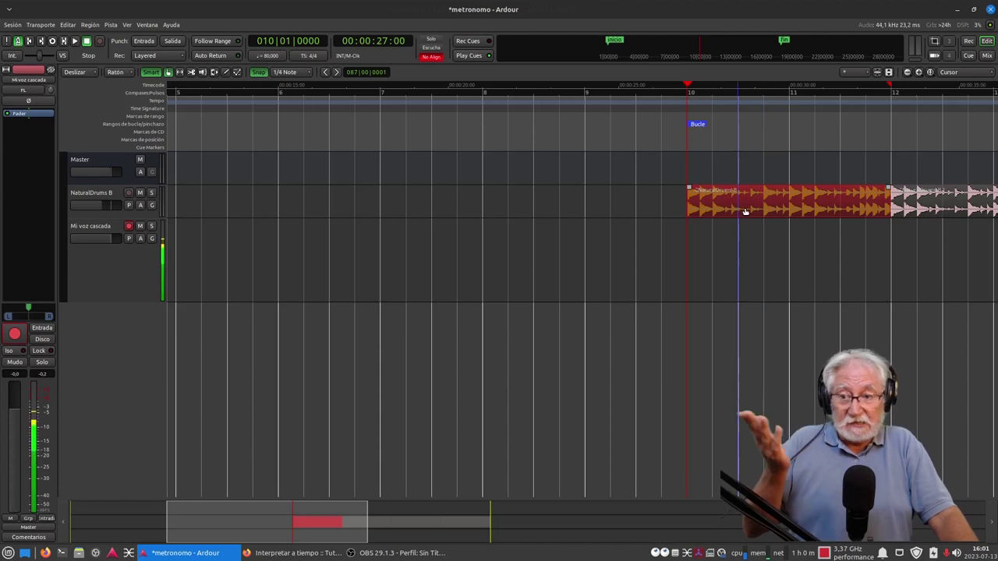
click(282, 61)
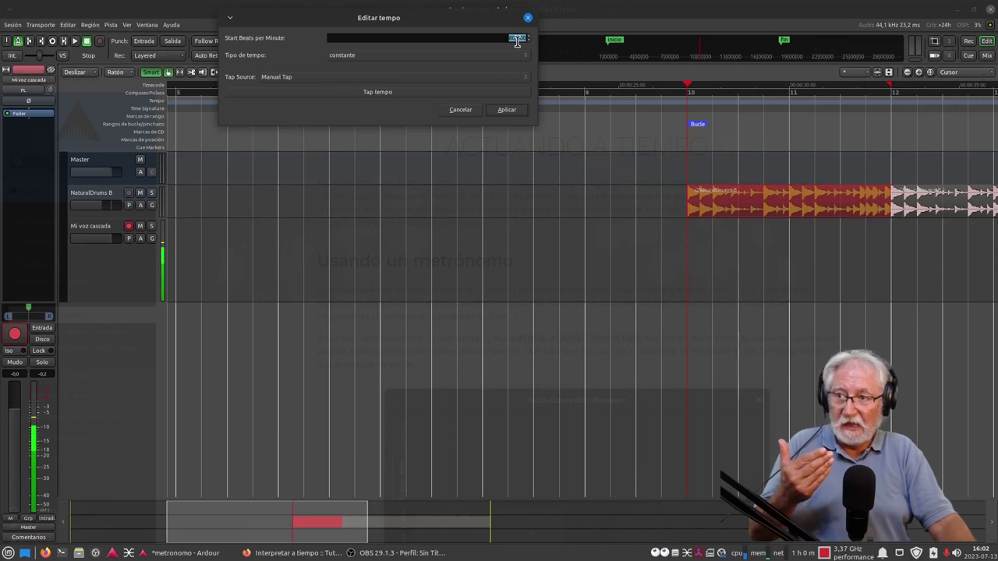
click(467, 110)
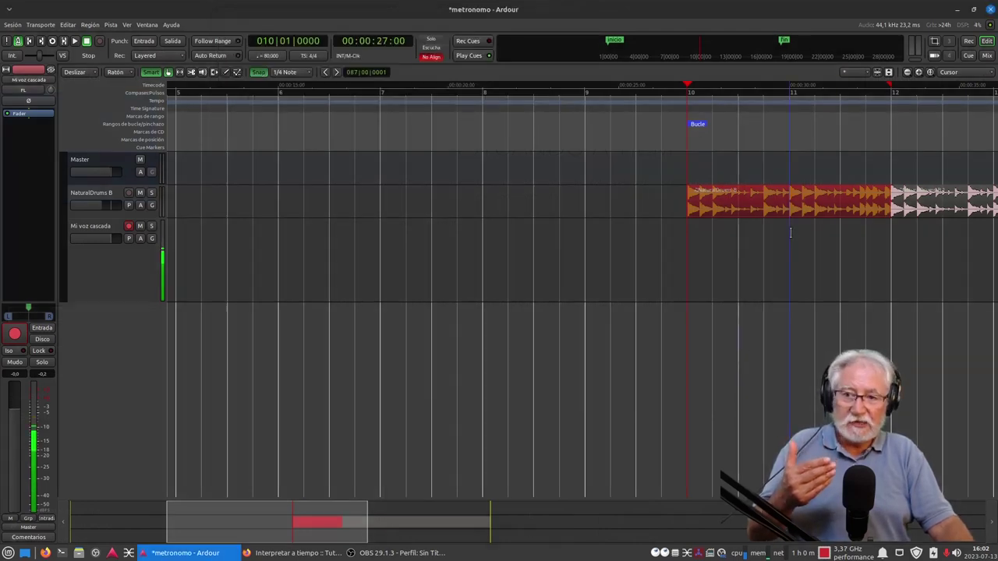
drag(236, 528, 270, 528)
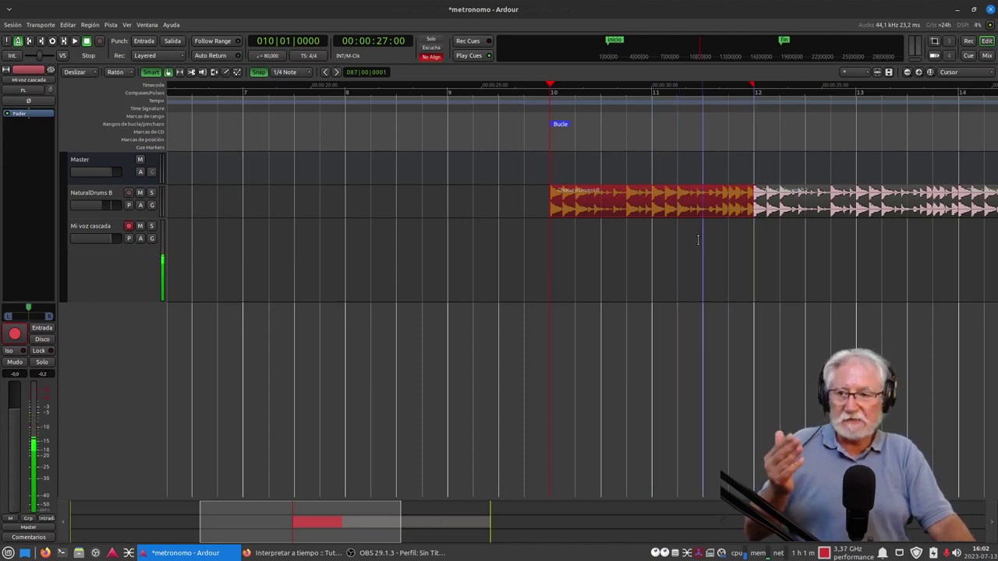
drag(297, 520, 270, 524)
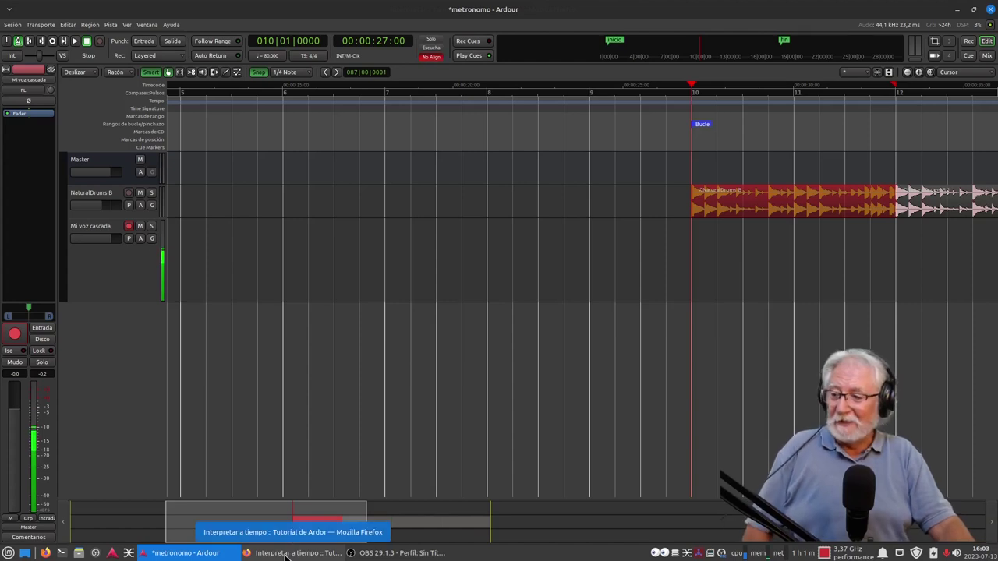
- Switch to the Ardour tutorial in Firefox and read the section "Usando un metrónomo"
click(286, 553)
scroll(280, 347, up, 3)
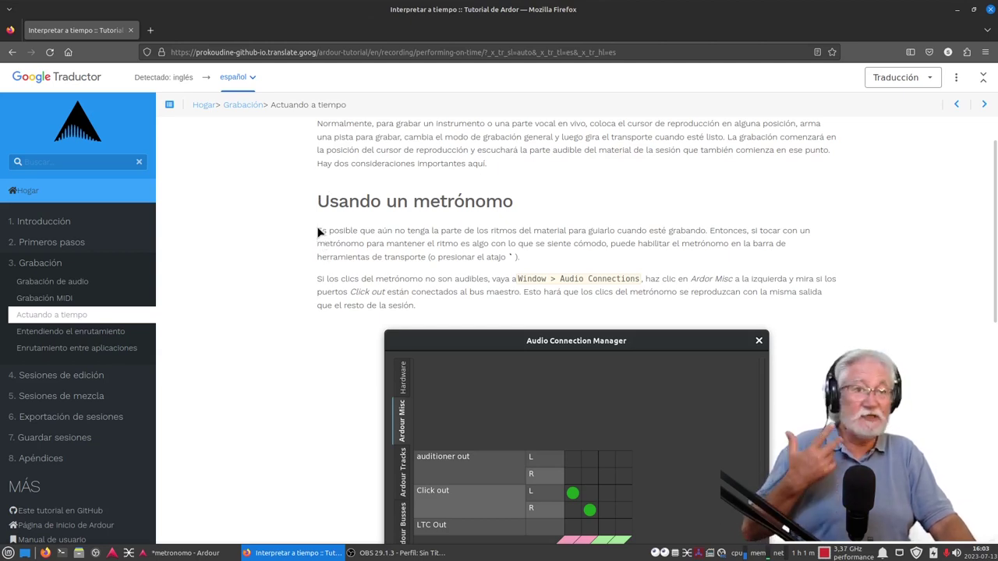
drag(319, 232, 460, 231)
click(775, 202)
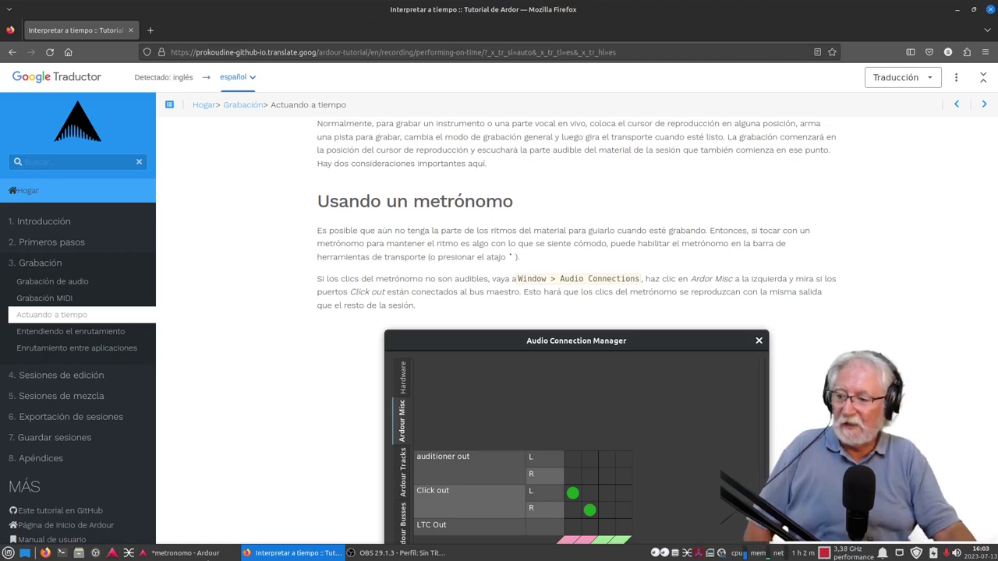
- Return to Ardour, audition the drum loop from bar 10 with the metronome, and deselect the drum region
click(190, 555)
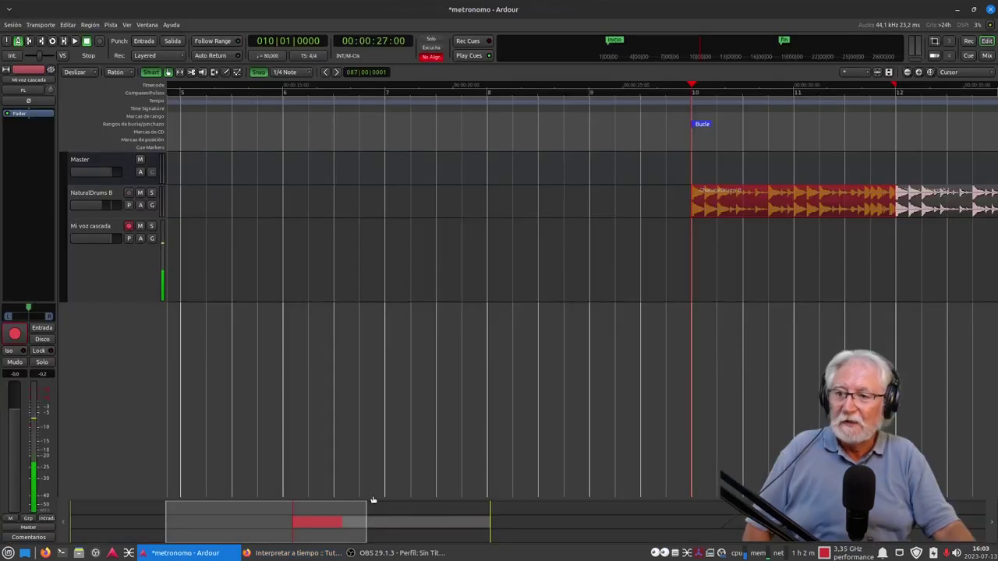
click(75, 42)
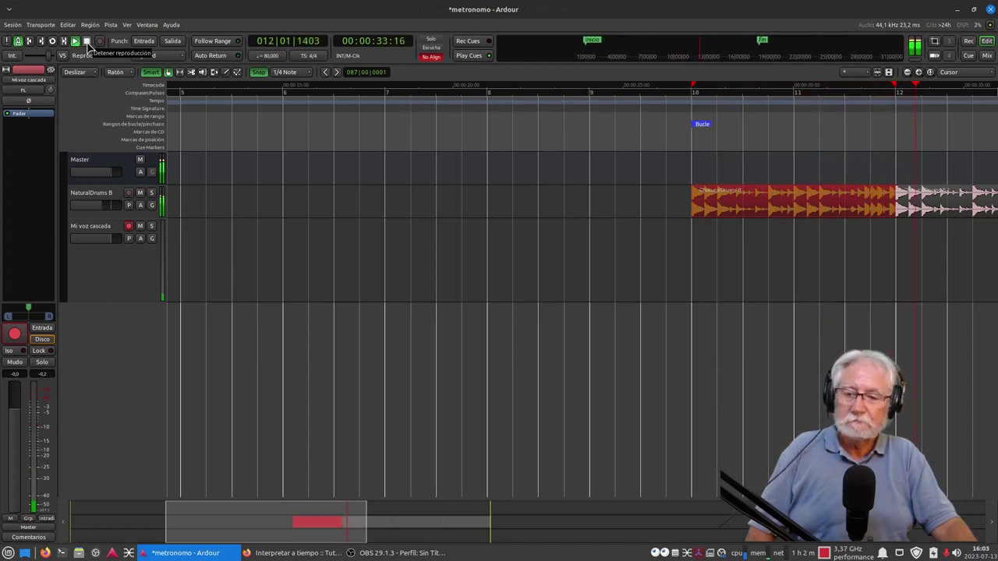
click(86, 41)
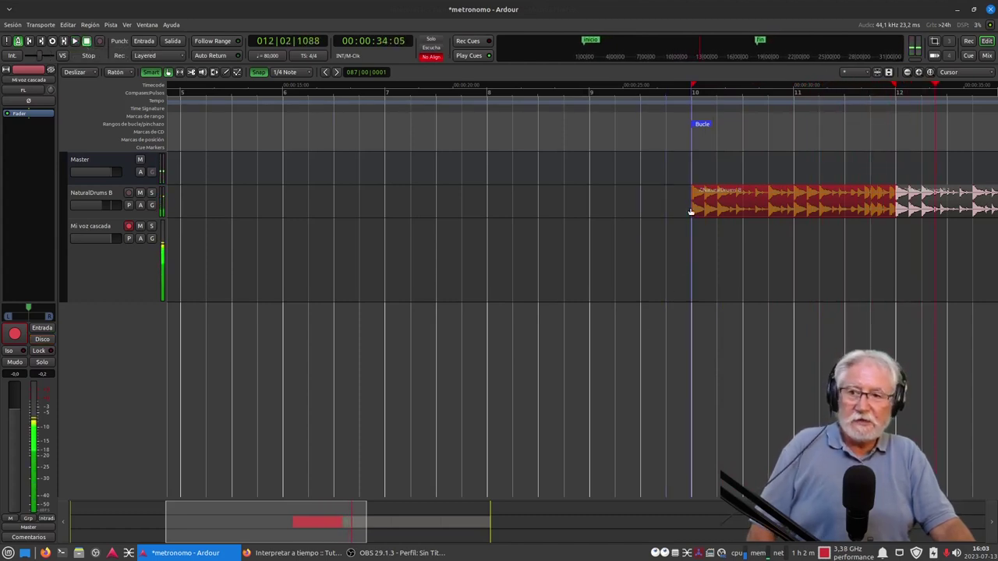
click(741, 176)
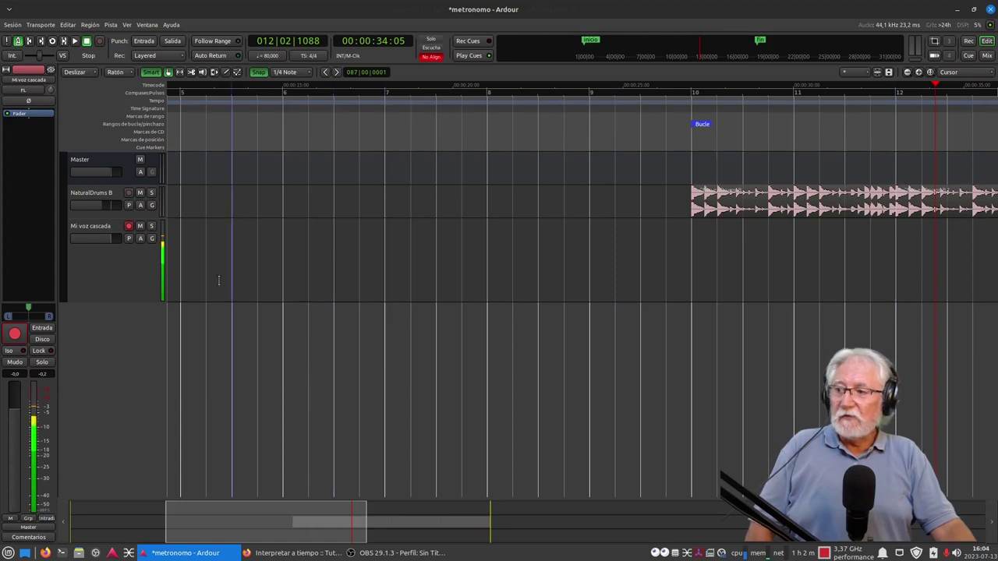
- Check the tutorial window briefly, then return to Ardour and place the playhead at the start of bar 6
click(178, 553)
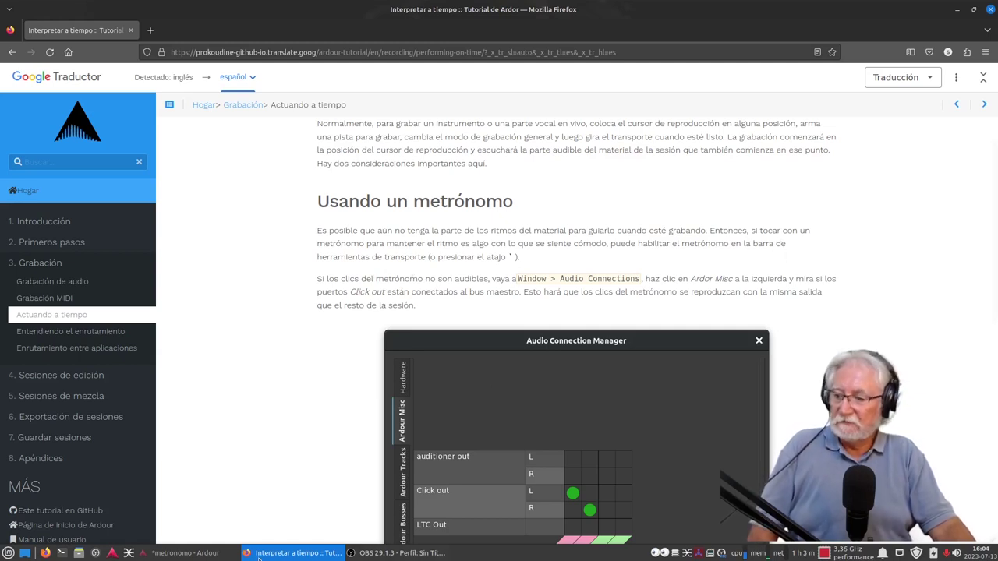
click(187, 553)
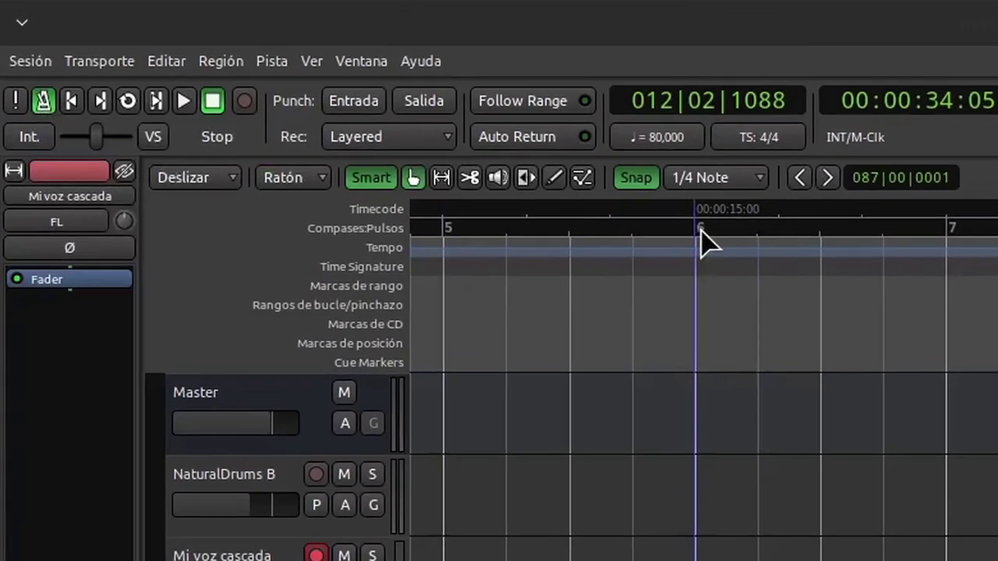
click(700, 231)
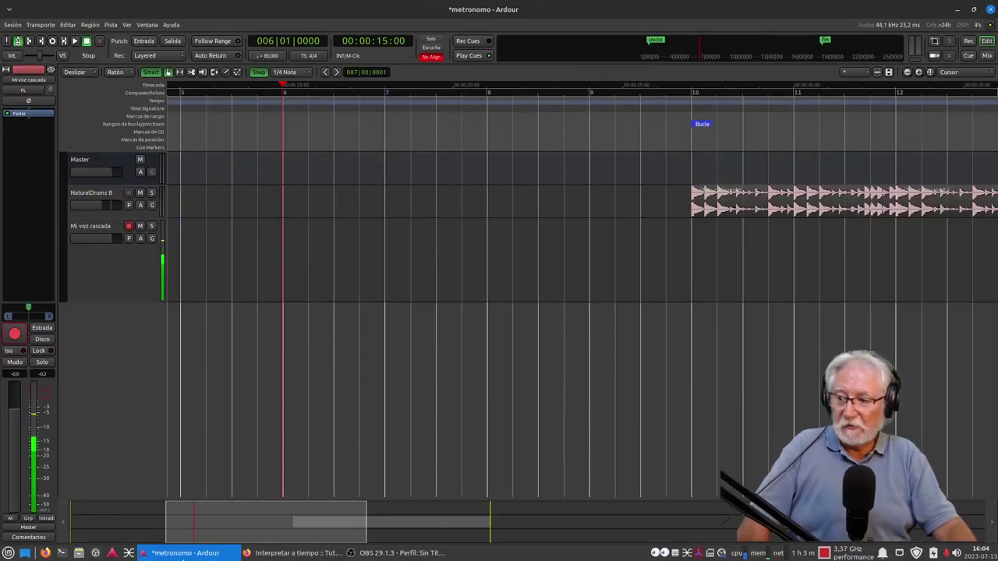
- Look at the tutorial in Firefox again, return to Ardour and open the audio connections manager
key(alt+Tab)
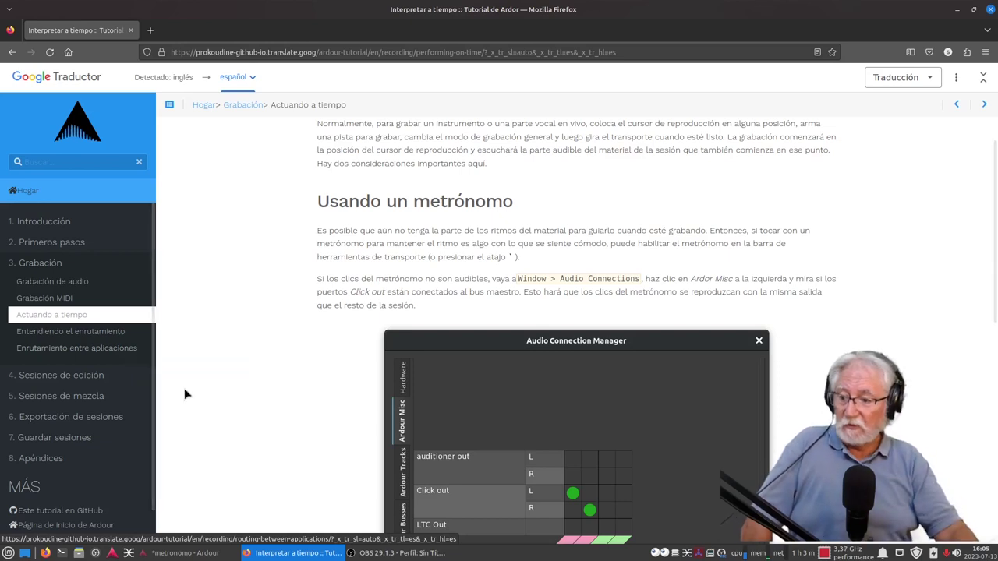
click(191, 553)
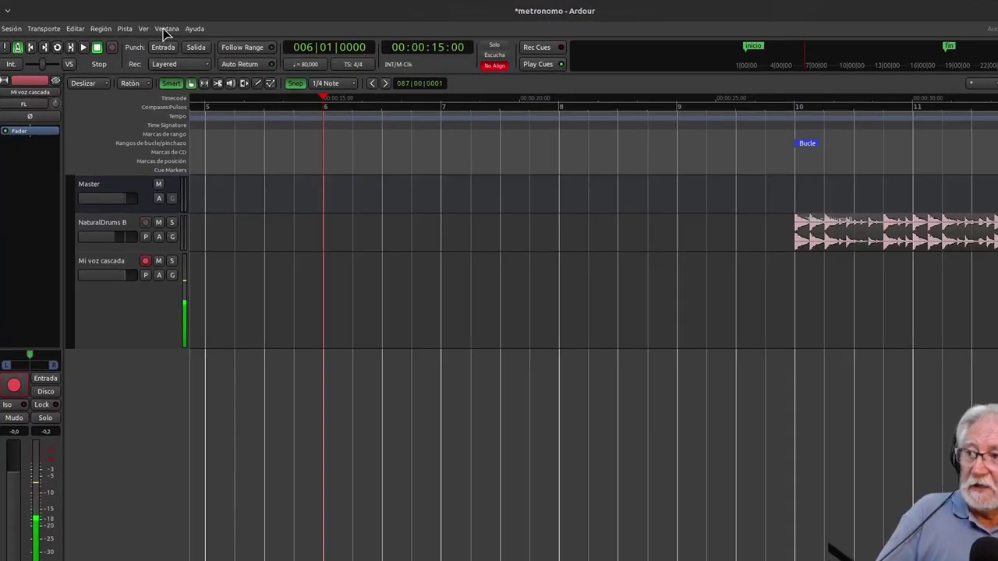
click(146, 25)
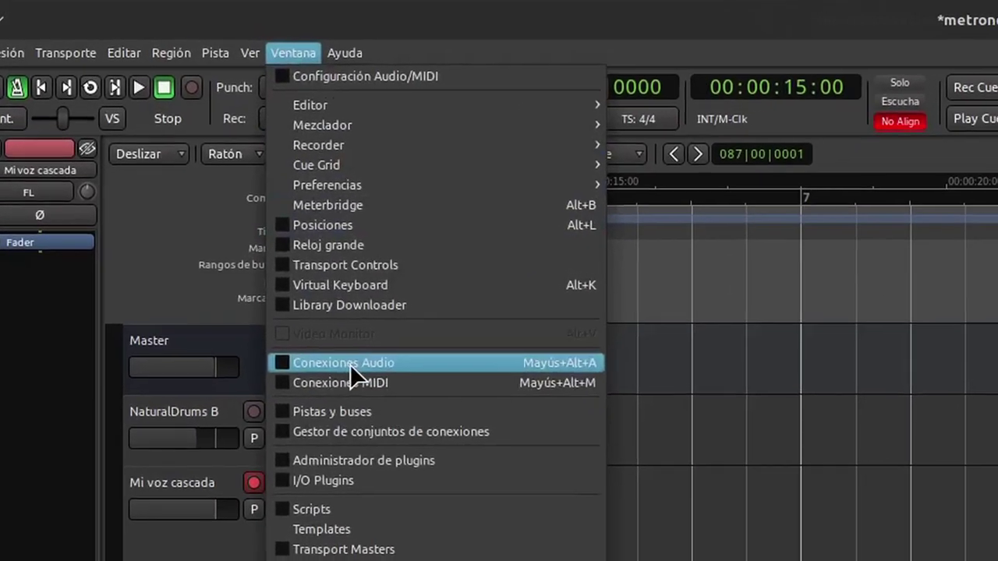
click(302, 314)
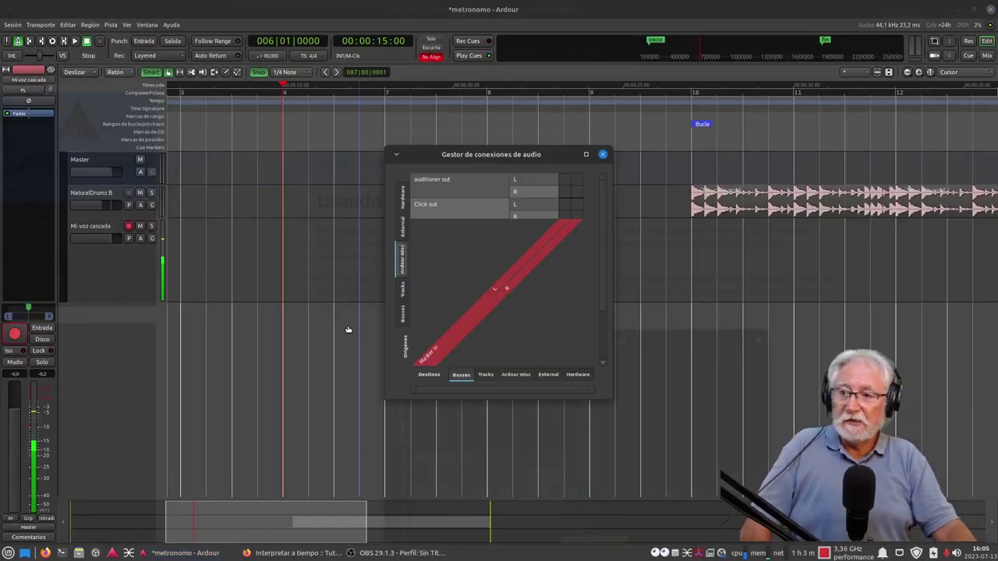
- Switch to Firefox to examine the tutorial's example of routing Click out to the master bus, and return to Ardour
click(256, 555)
scroll(262, 333, down, 5)
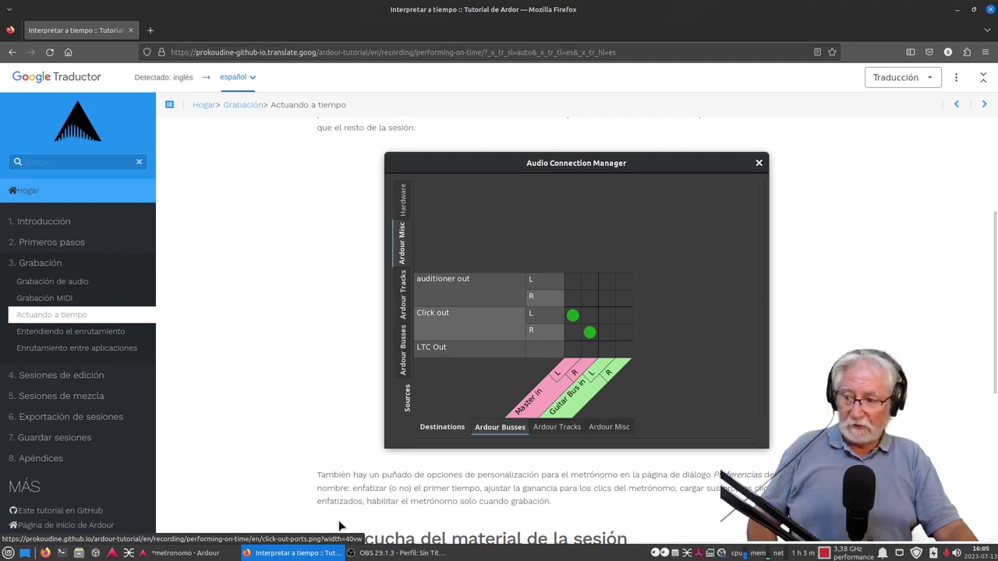
click(226, 553)
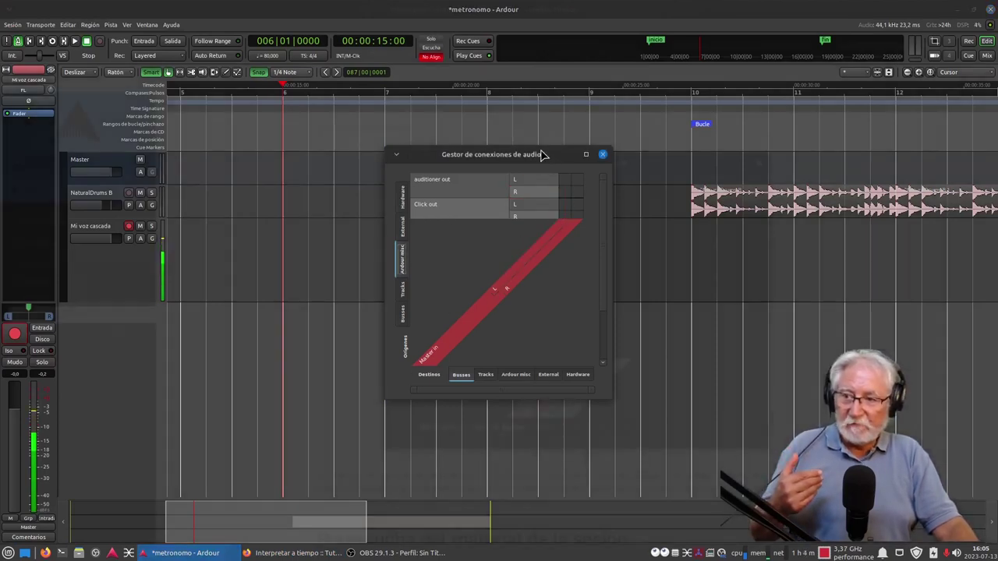
- Connect the left and right Click out ports to the matching left and right Master in ports
drag(548, 156, 537, 135)
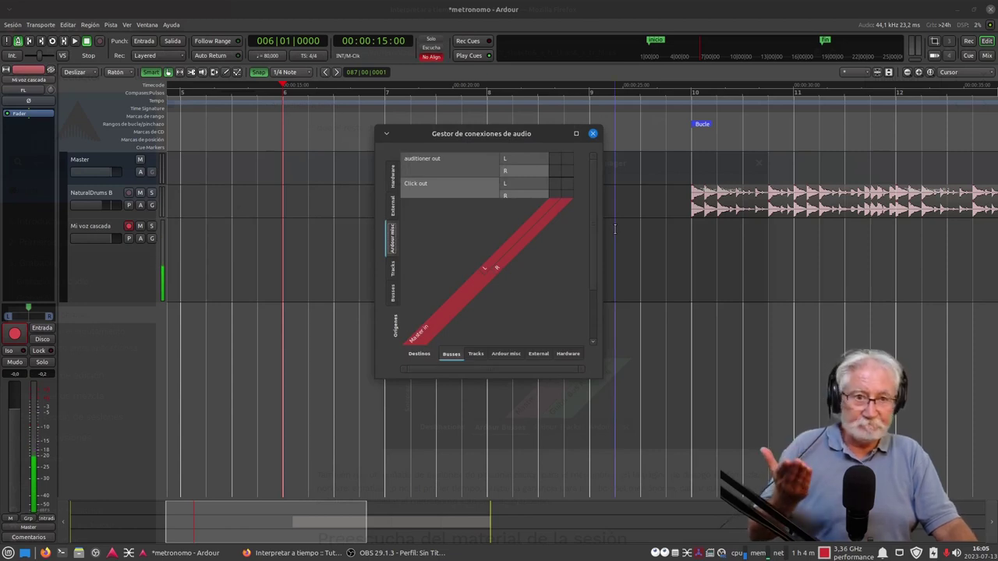
click(554, 184)
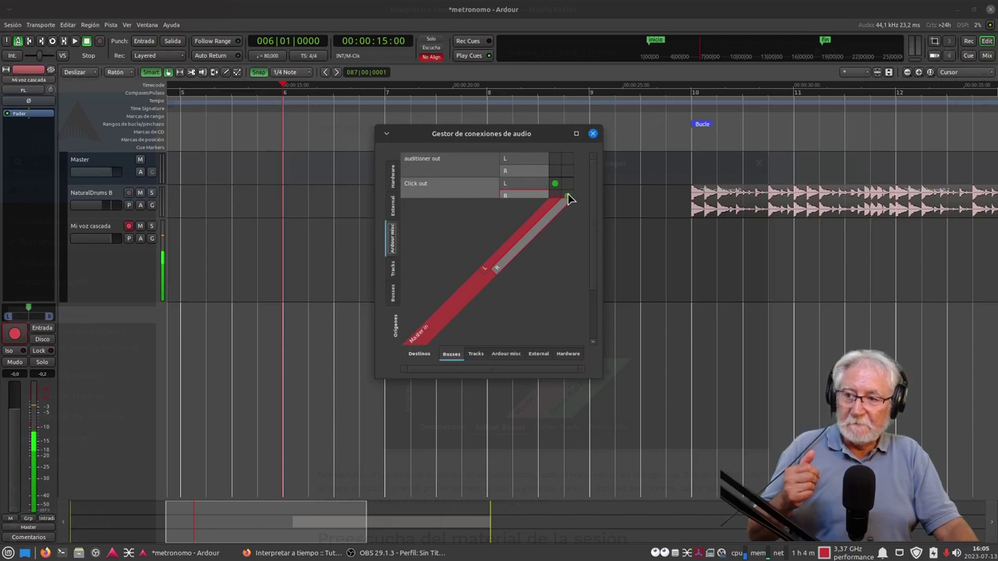
click(567, 196)
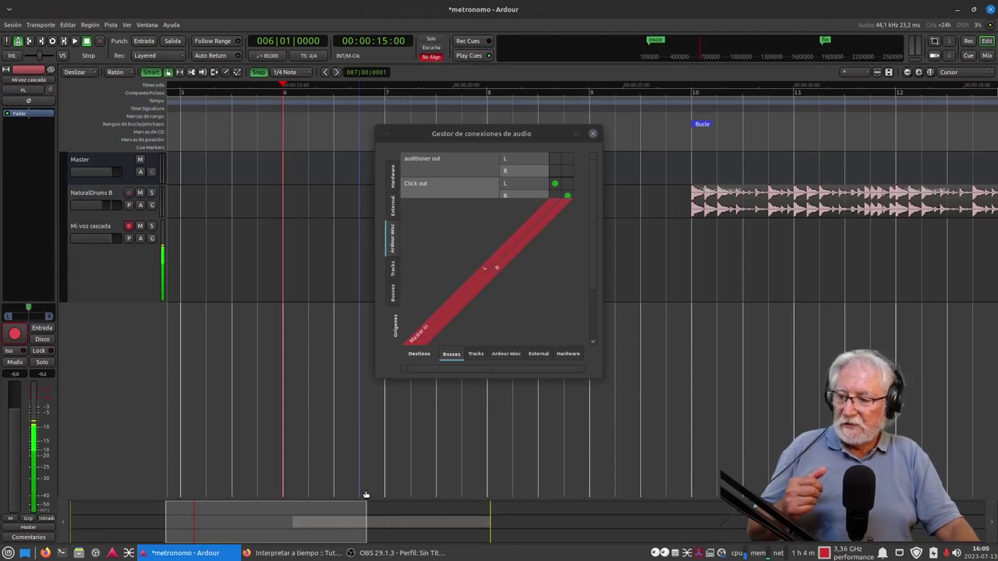
- Switch to Firefox and read the tutorial's paragraph on metronome customization options in the preferences
click(294, 552)
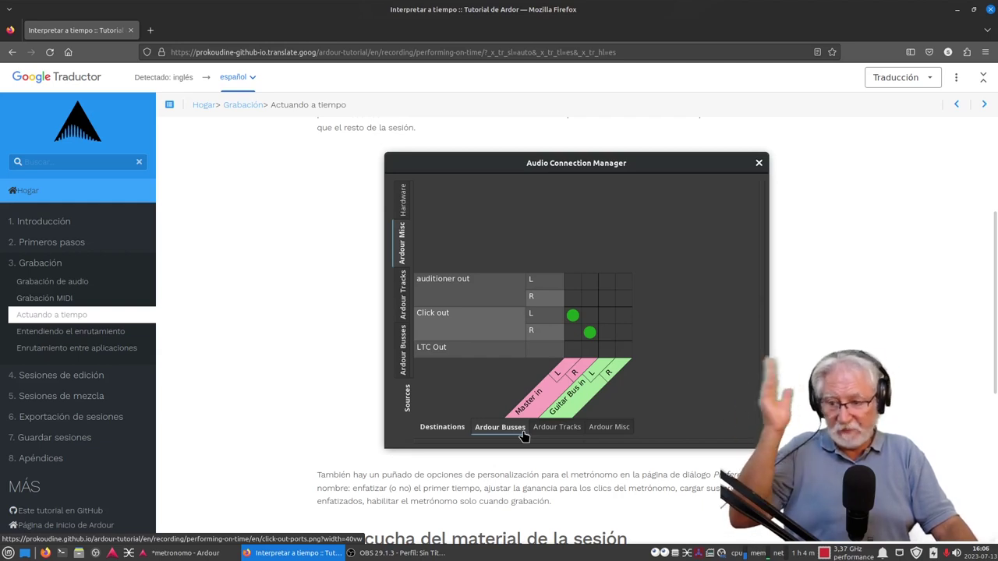
scroll(299, 387, down, 1)
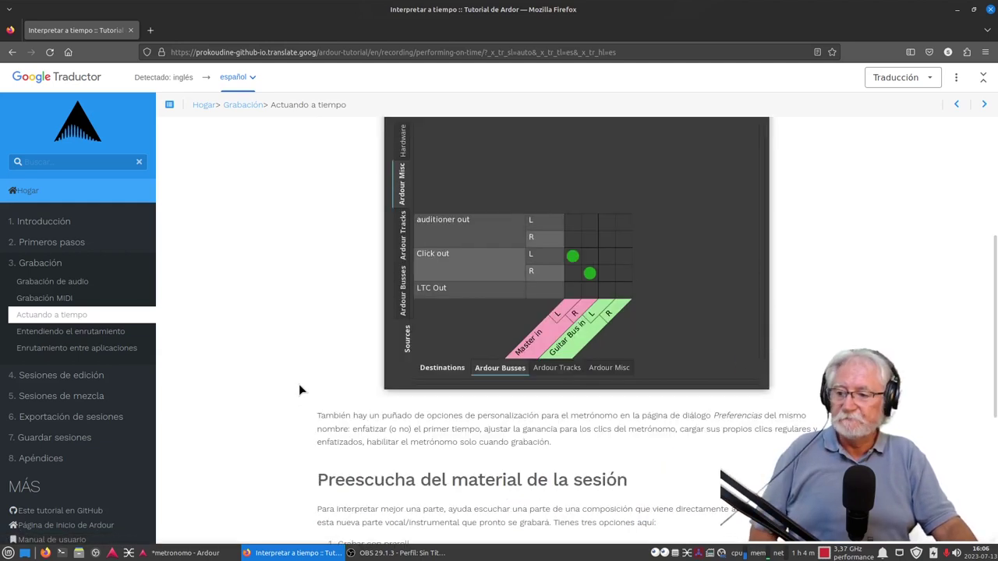
scroll(299, 384, down, 2)
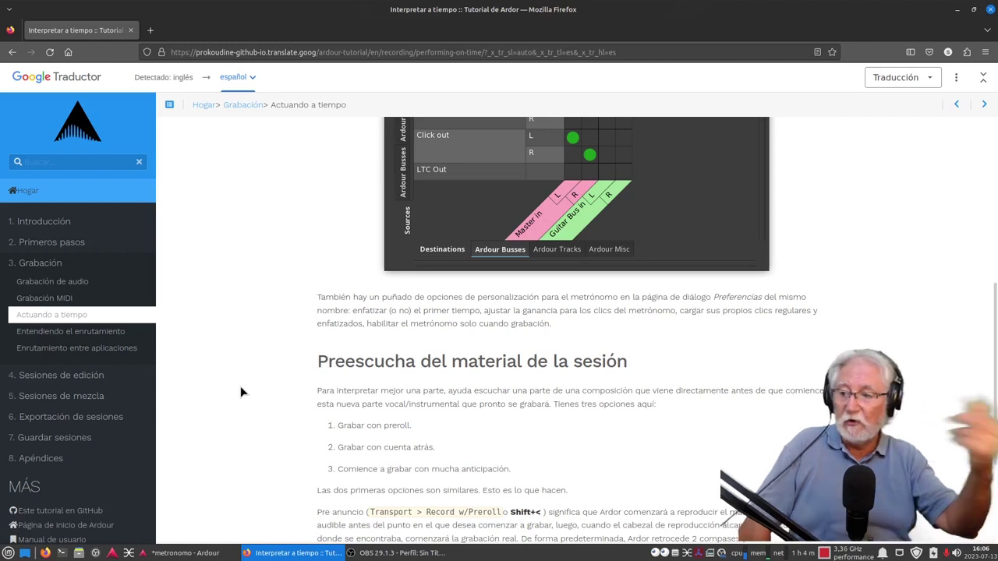
- Return to Ardour, close the audio connections manager and review the Metronome page of the preferences
click(201, 552)
click(592, 134)
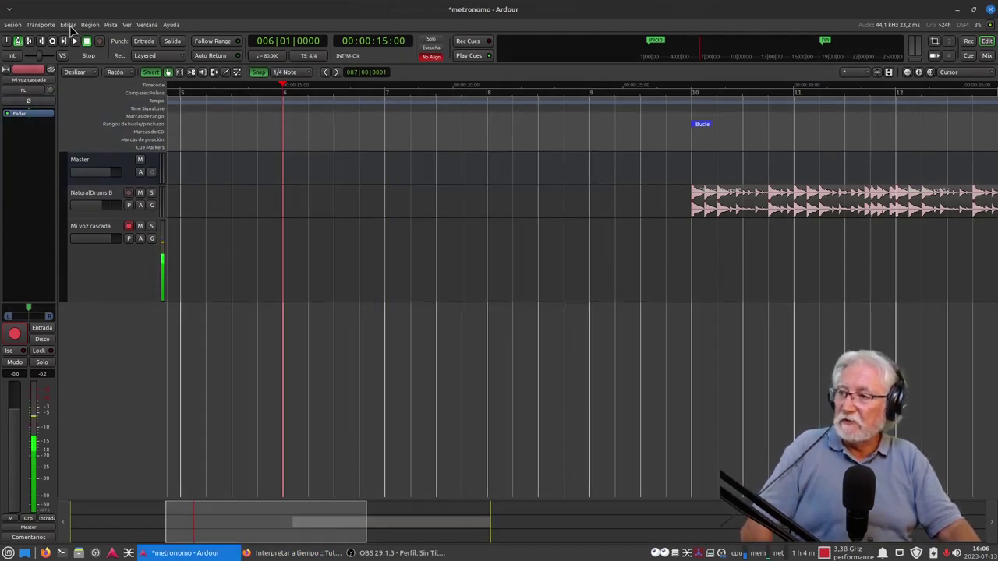
click(69, 25)
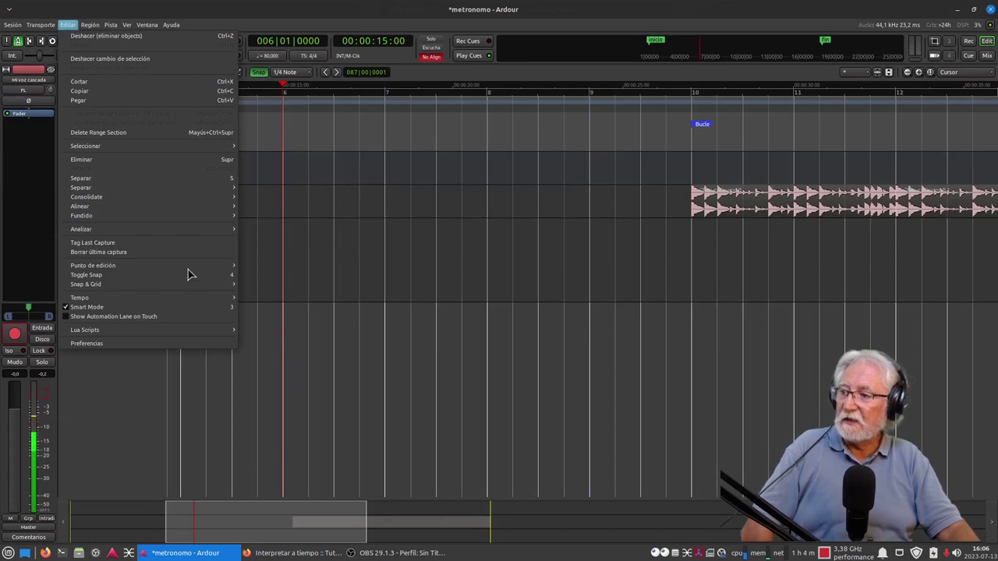
click(98, 345)
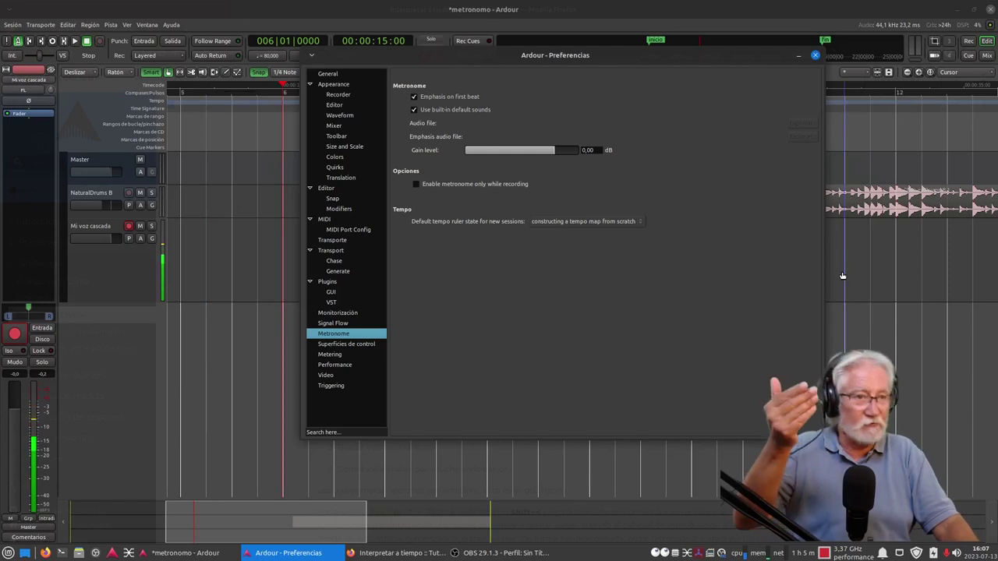
click(815, 55)
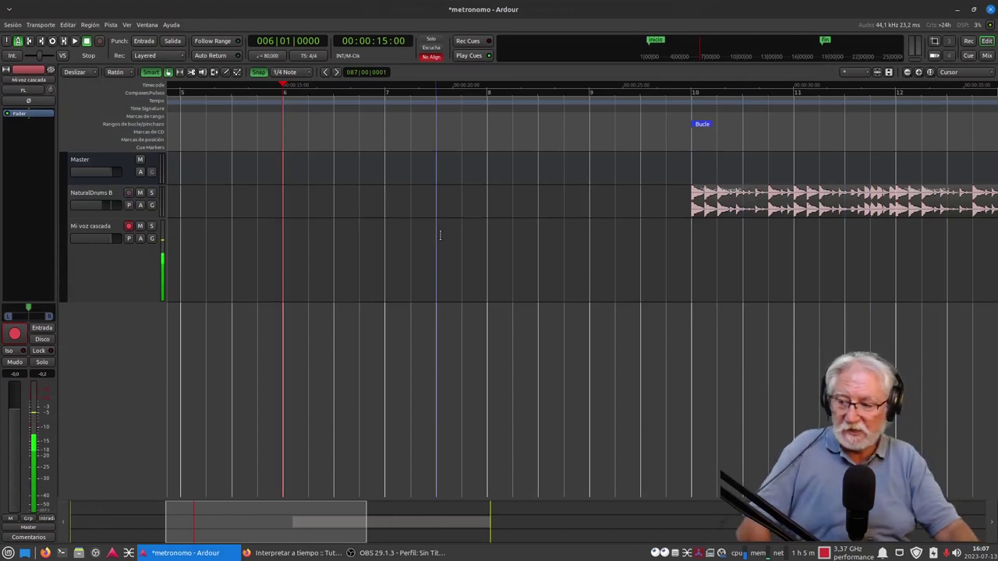
- Switch to Firefox and read the tutorial section "Preescucha del material de la sesión" about preroll and count-in recording
click(249, 553)
scroll(261, 355, down, 4)
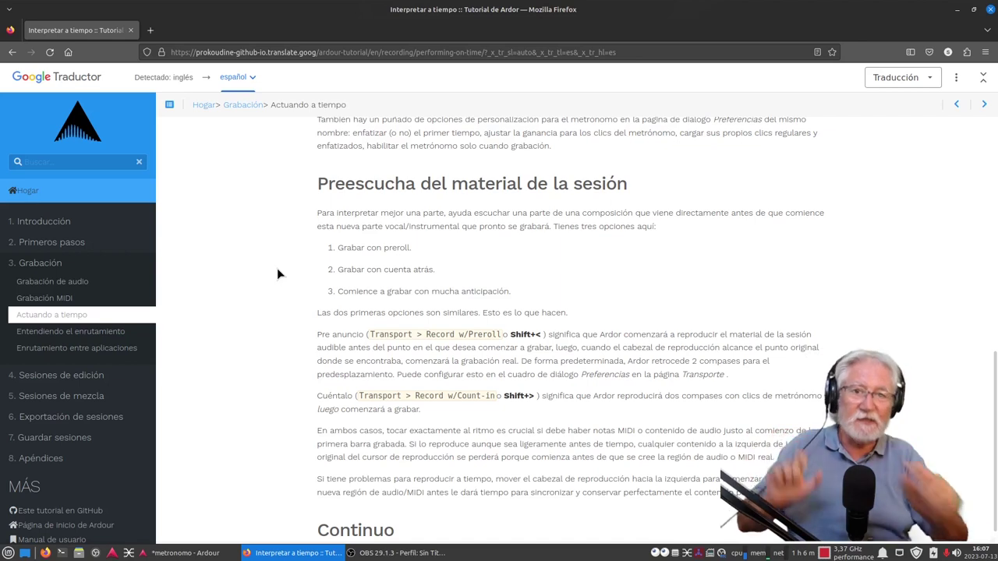
scroll(279, 272, up, 1)
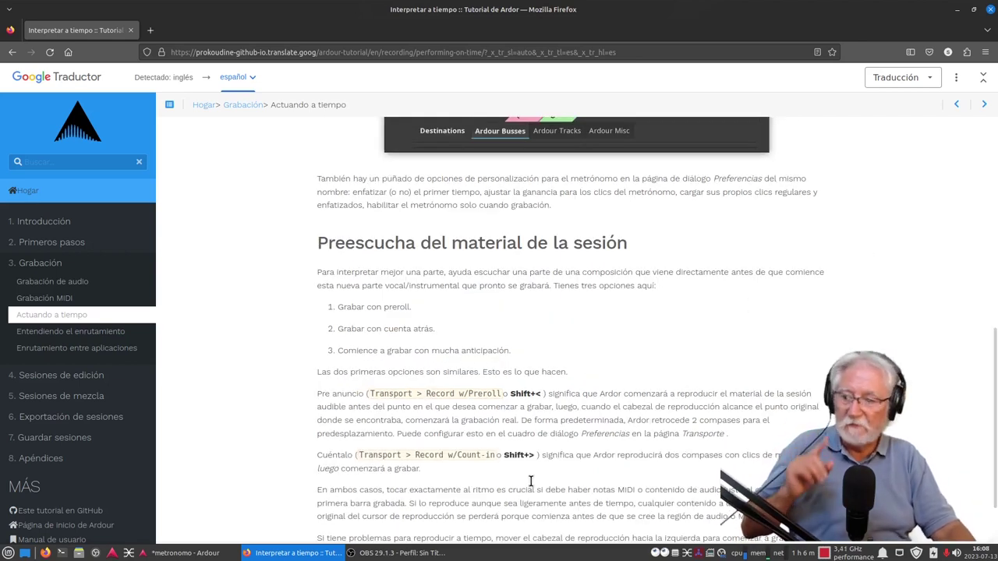
- Switch to Ardour and disarm recording on the "Mi voz cascada" track
click(157, 556)
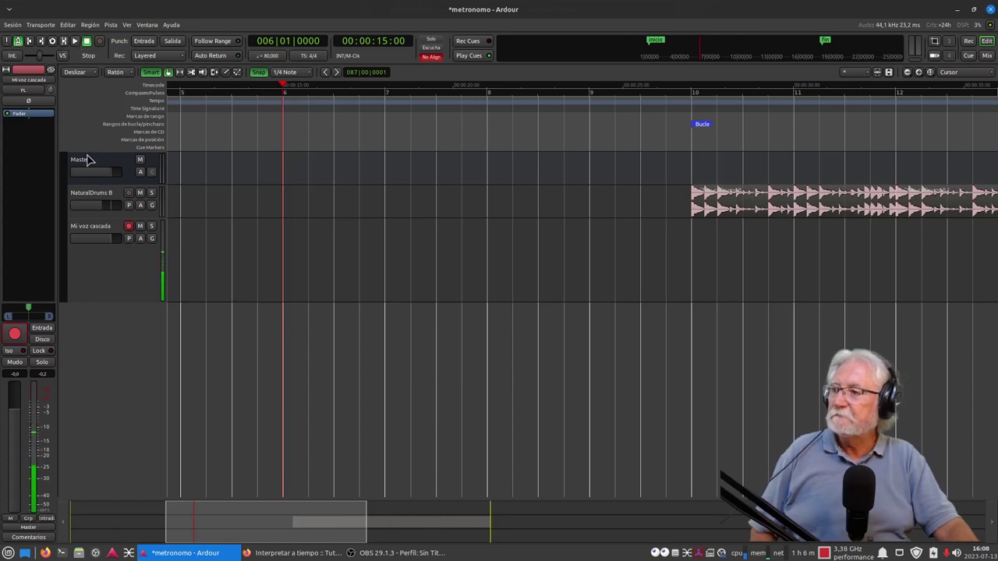
click(130, 226)
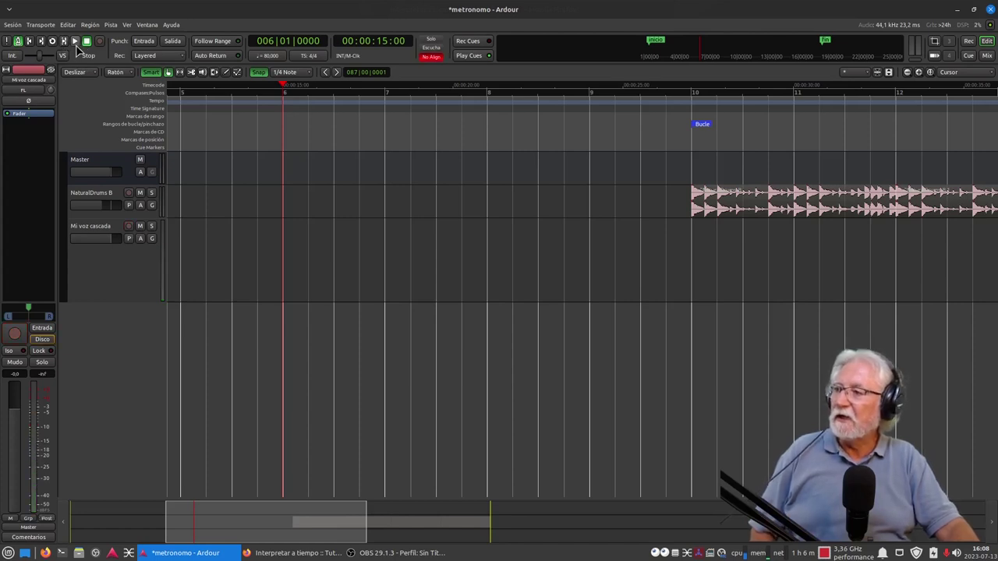
- Play the session from bar 6 to hear the metronome and stop playback during bar 7
click(75, 43)
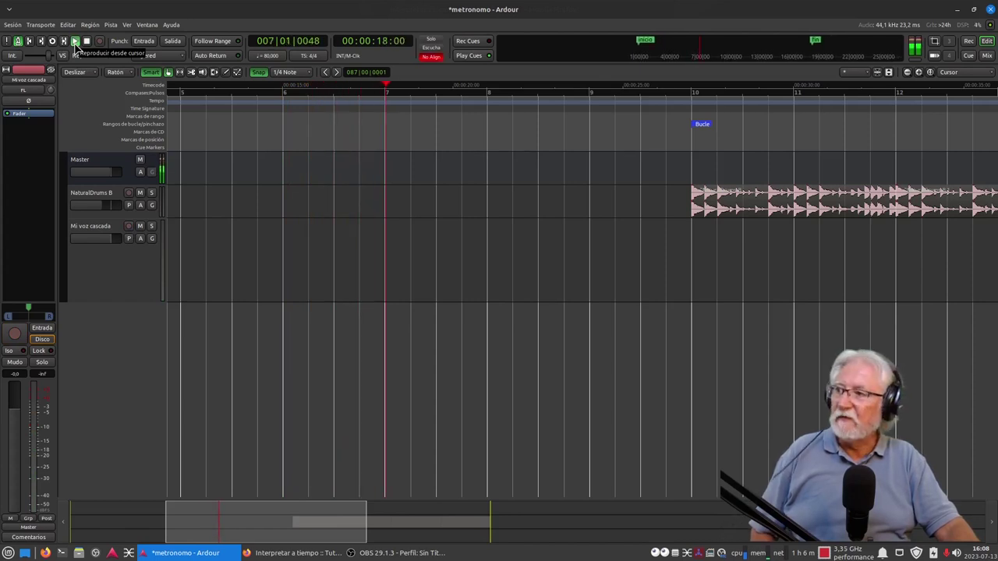
click(86, 41)
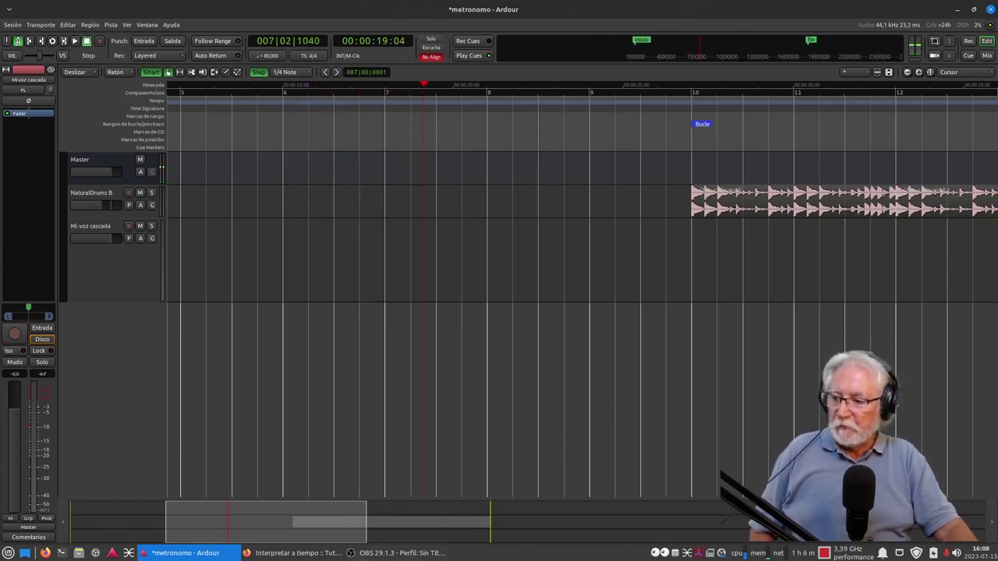
- Switch to the PipeWire graph and trace the connections of both Ardour Master audio outputs
click(687, 552)
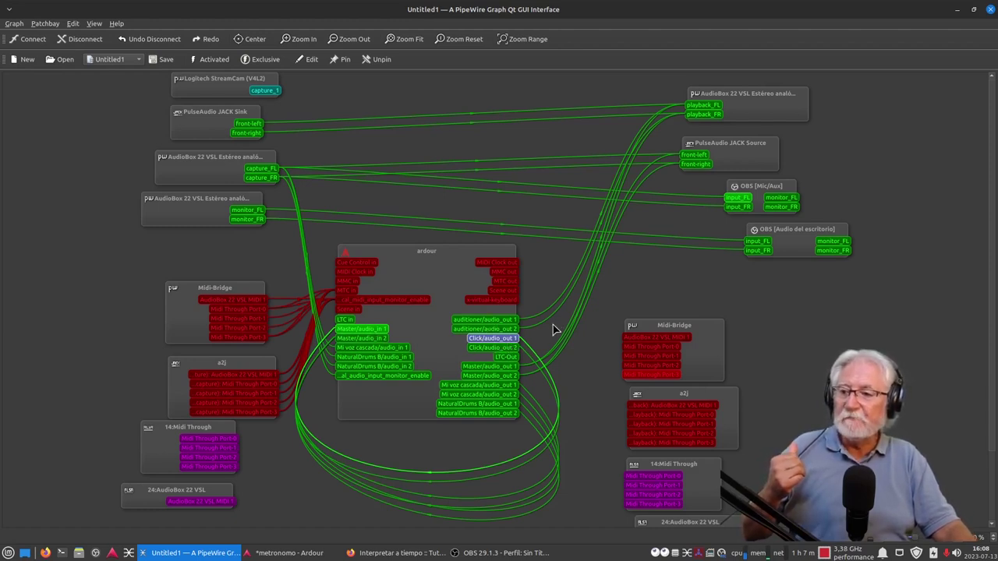
click(478, 367)
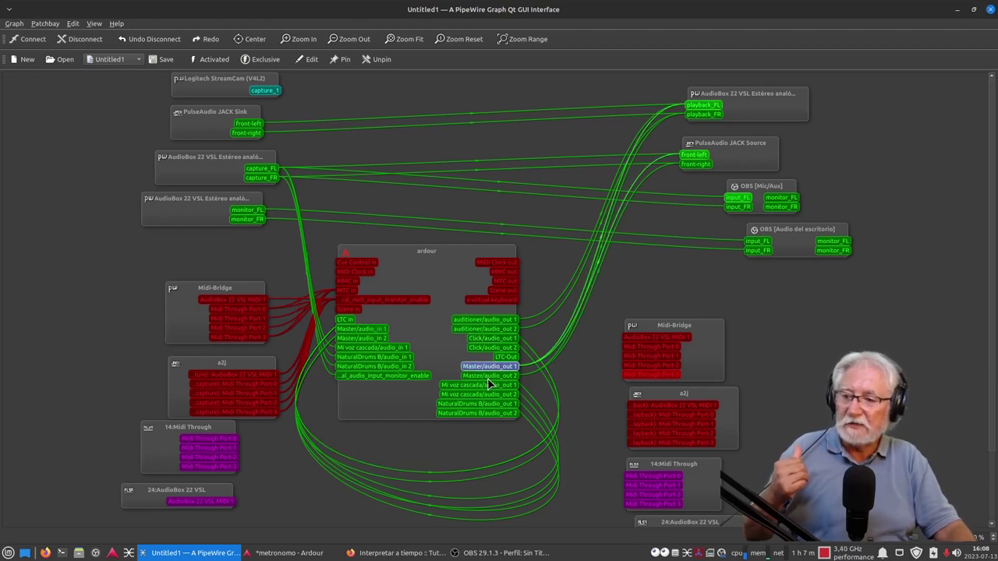
click(487, 378)
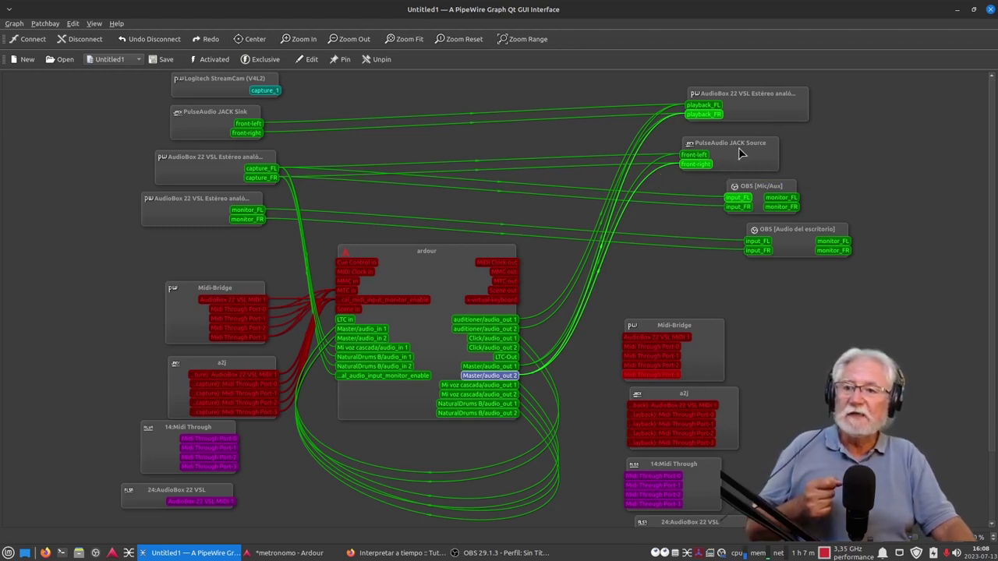
- Reposition the PulseAudio JACK Source and OBS [Audio del escritorio] nodes, and trace the AudioBox monitor and Click output connections
drag(742, 157, 764, 152)
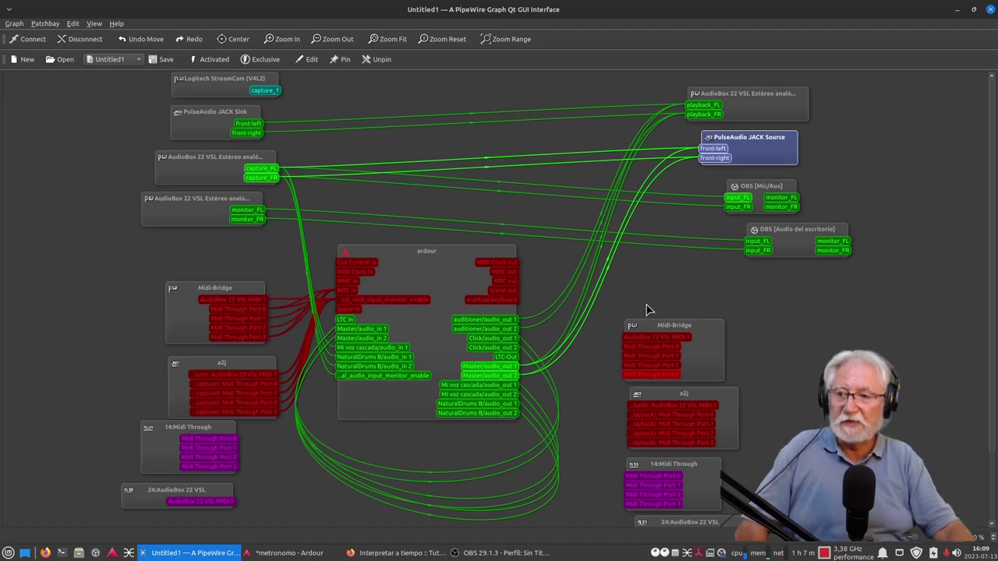
drag(788, 237, 763, 238)
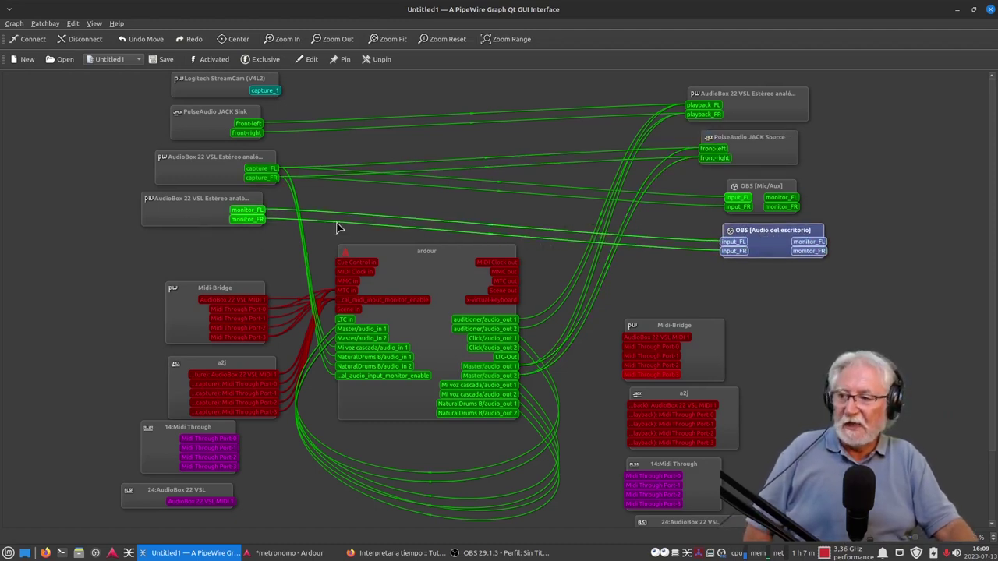
click(191, 216)
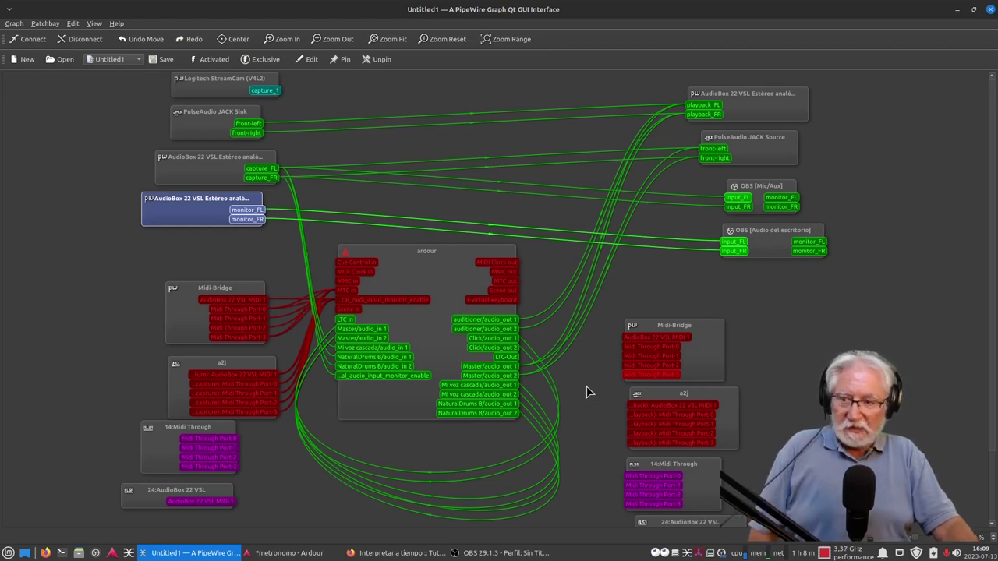
scroll(589, 392, down, 2)
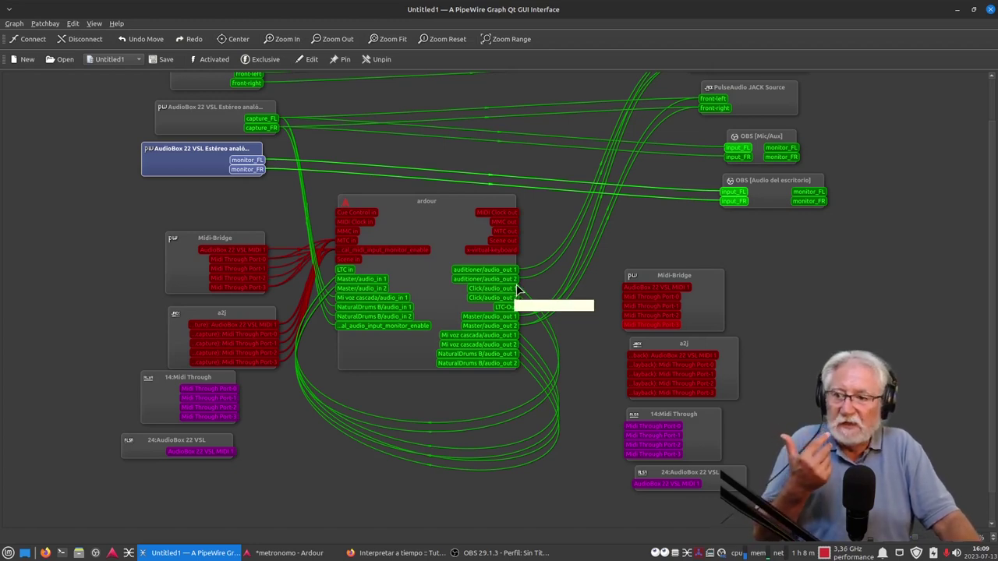
drag(513, 288, 548, 319)
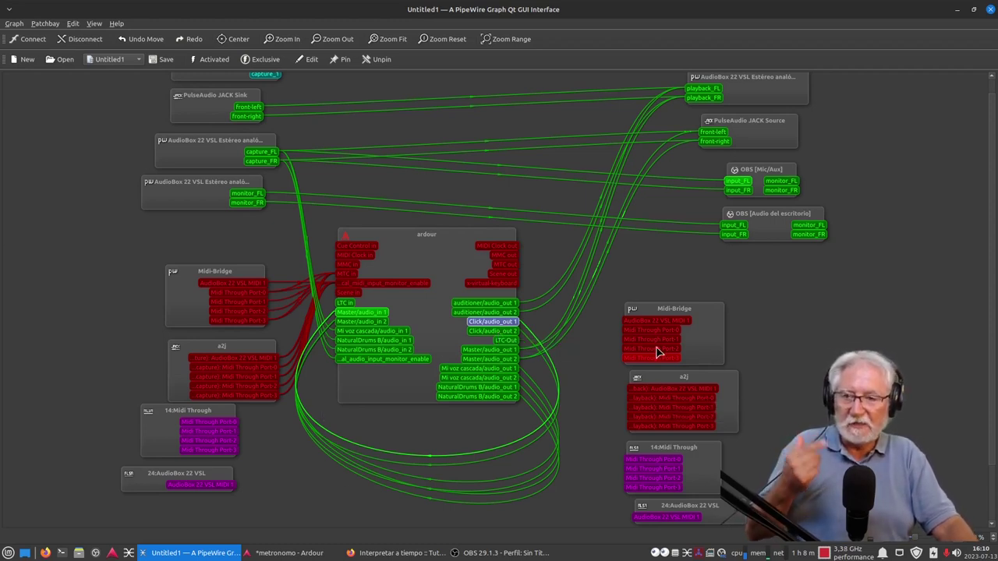
- Return to Ardour and review the Master bus's input connections from Click out among the Ardour Misc sources
click(299, 555)
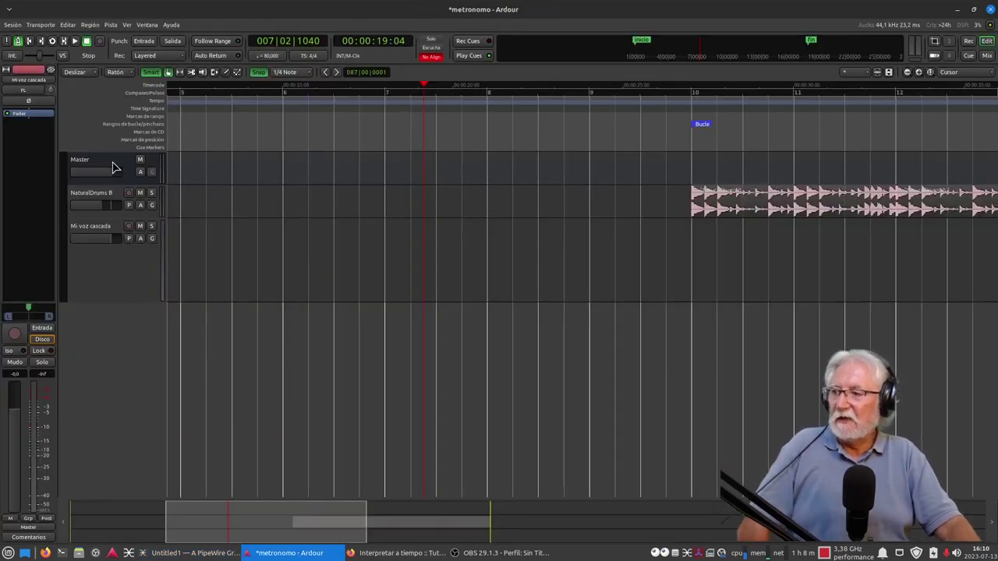
click(115, 168)
right_click(117, 167)
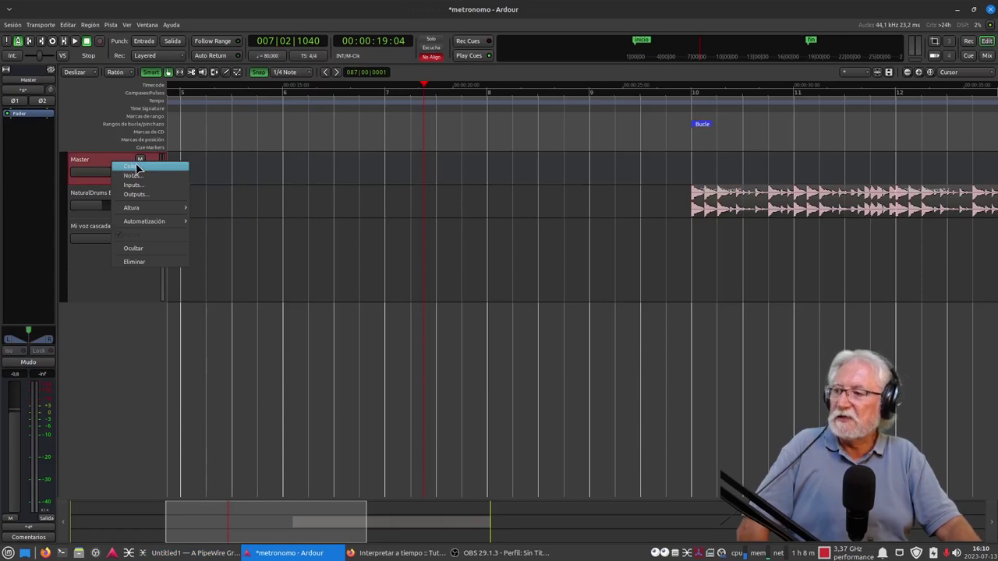
click(134, 186)
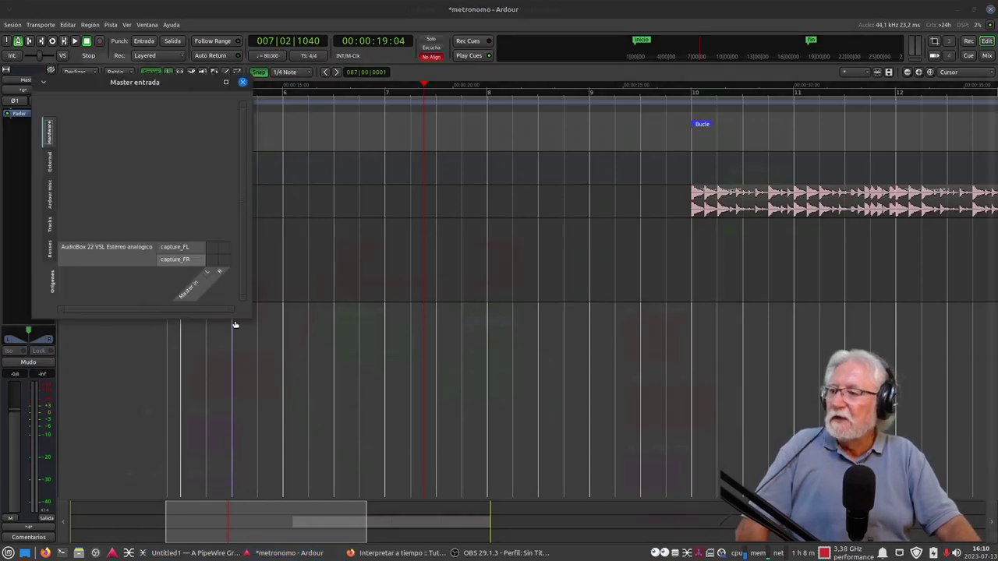
click(51, 199)
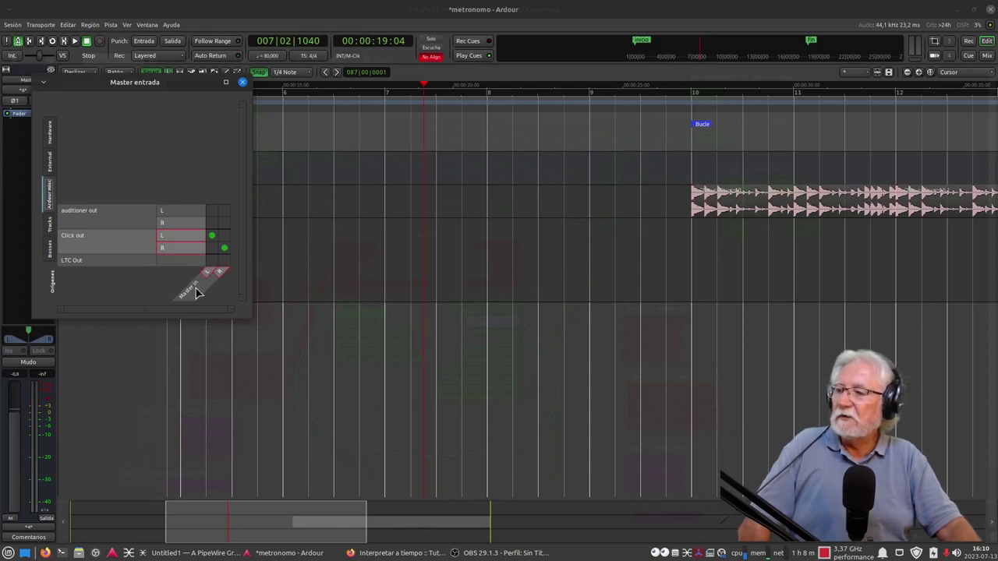
click(244, 84)
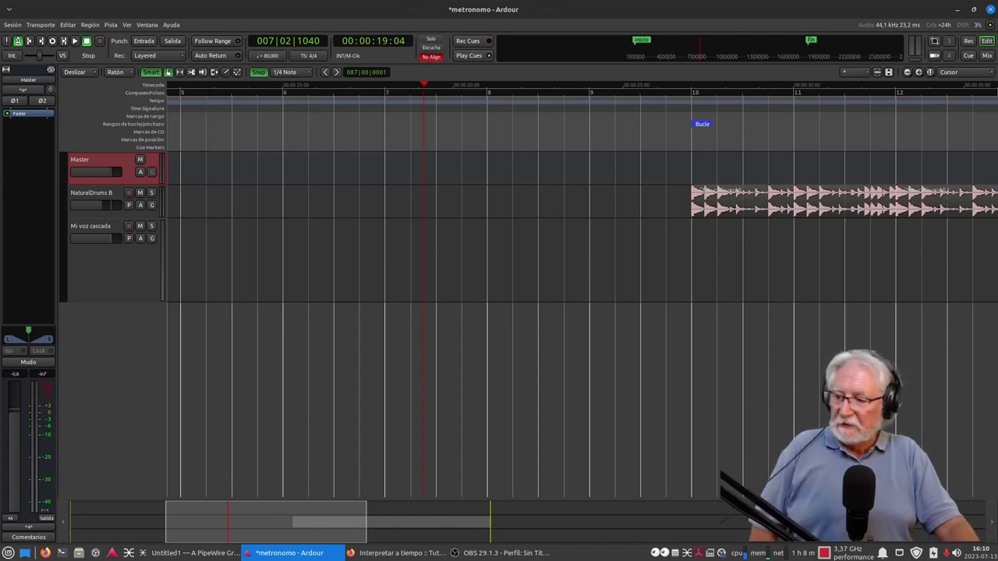
- Switch to Firefox and read the tutorial's explanation of recording with preroll
click(372, 553)
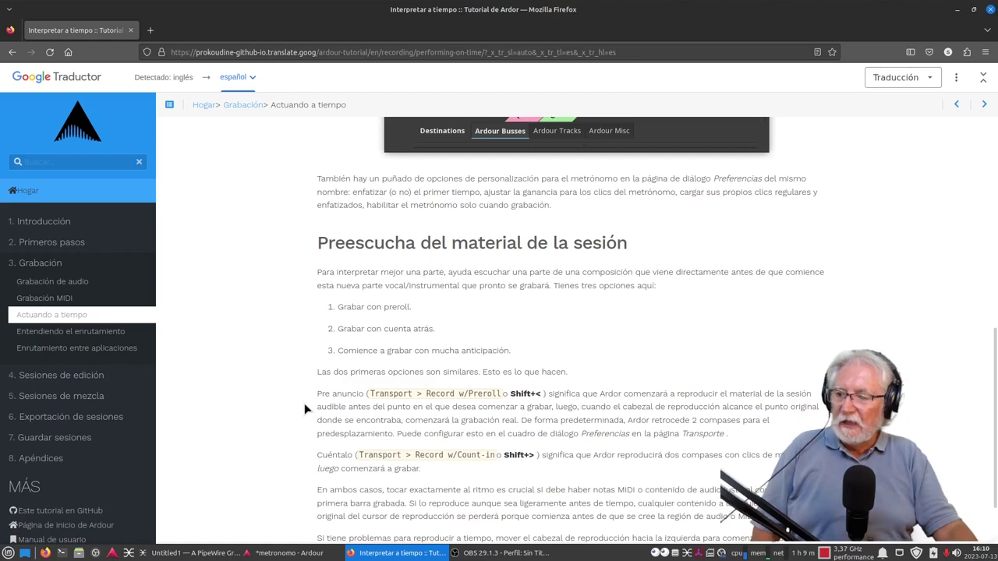
scroll(304, 403, down, 1)
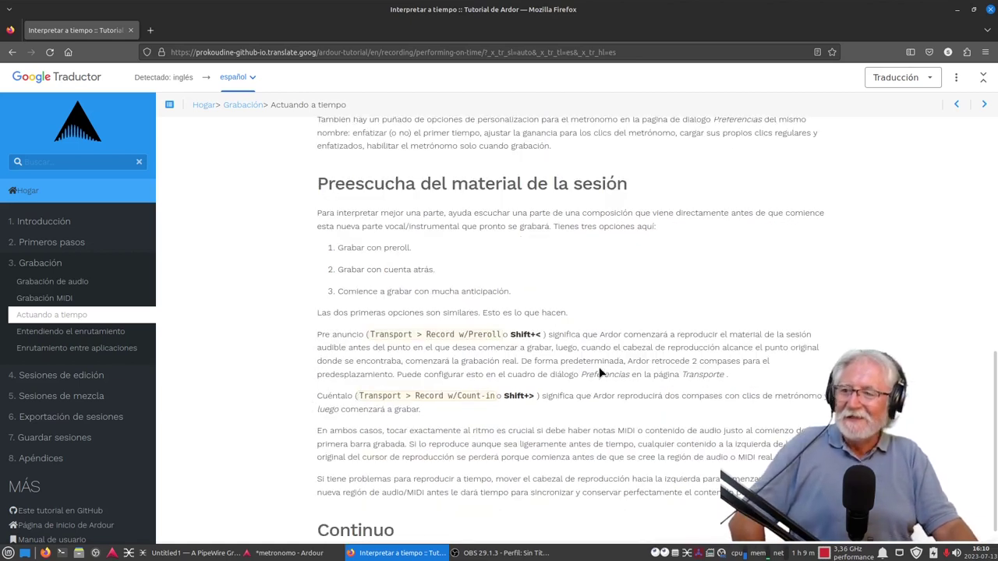
mouse_move(692, 348)
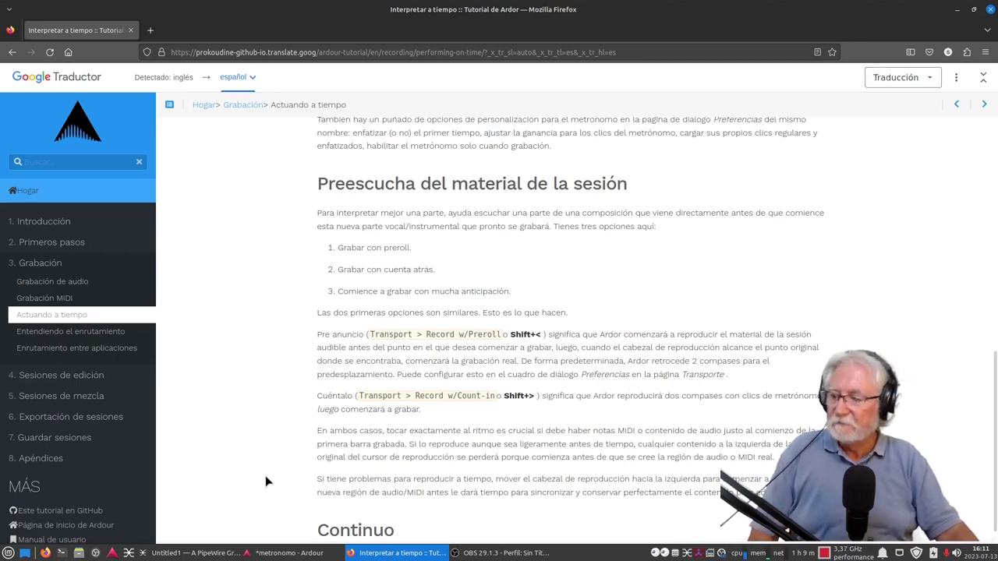
- Switch to Ardour, place the playhead at the start of bar 10 and increase the height of the NaturalDrums B track
click(281, 553)
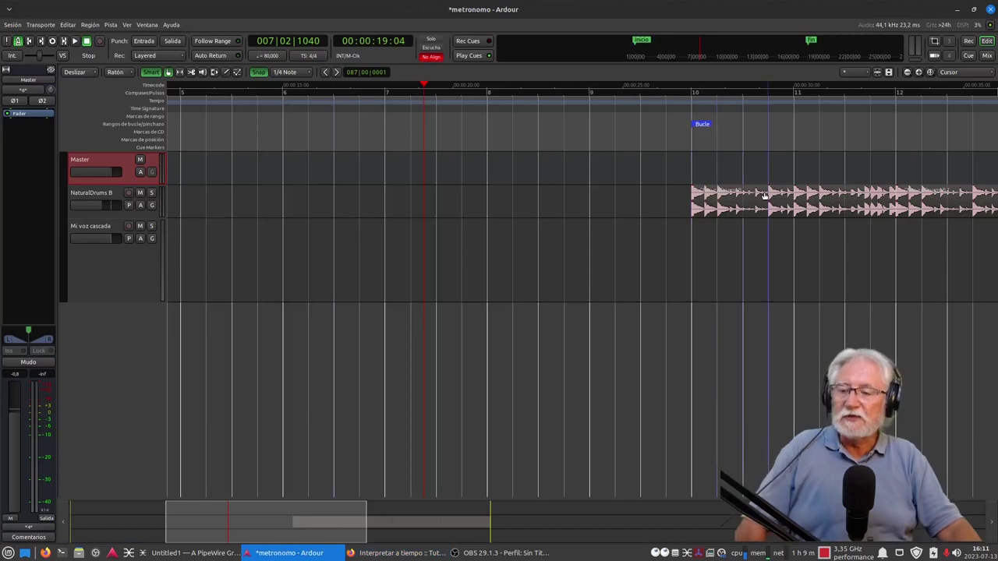
click(692, 96)
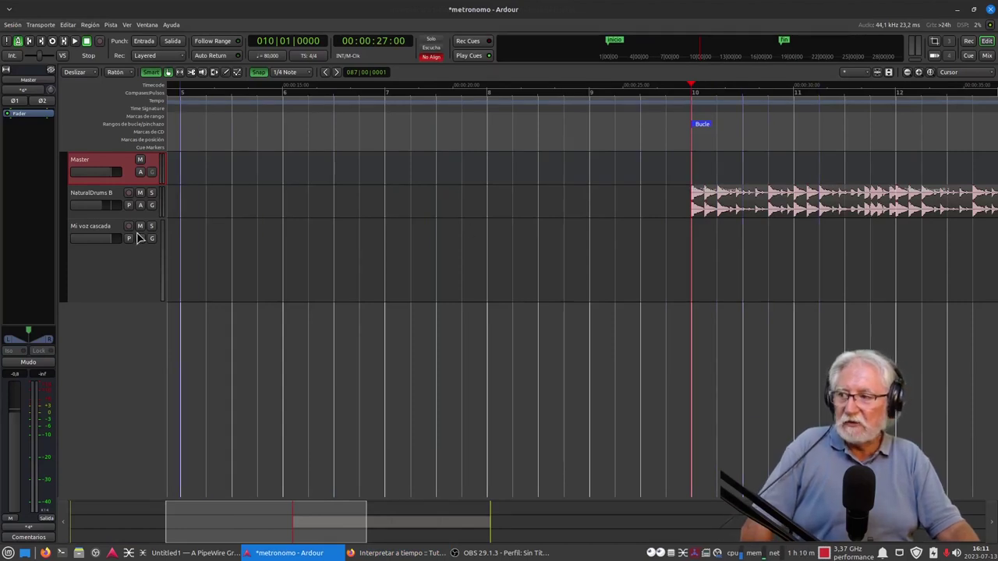
drag(122, 215, 514, 258)
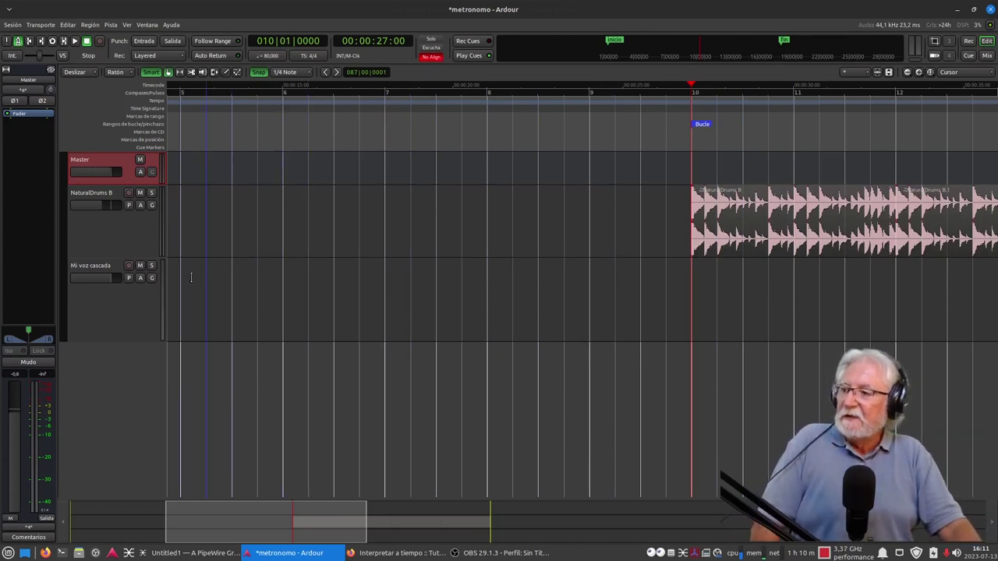
- Arm the "Mi voz cascada" track for recording, select it and check the metronome control
click(130, 266)
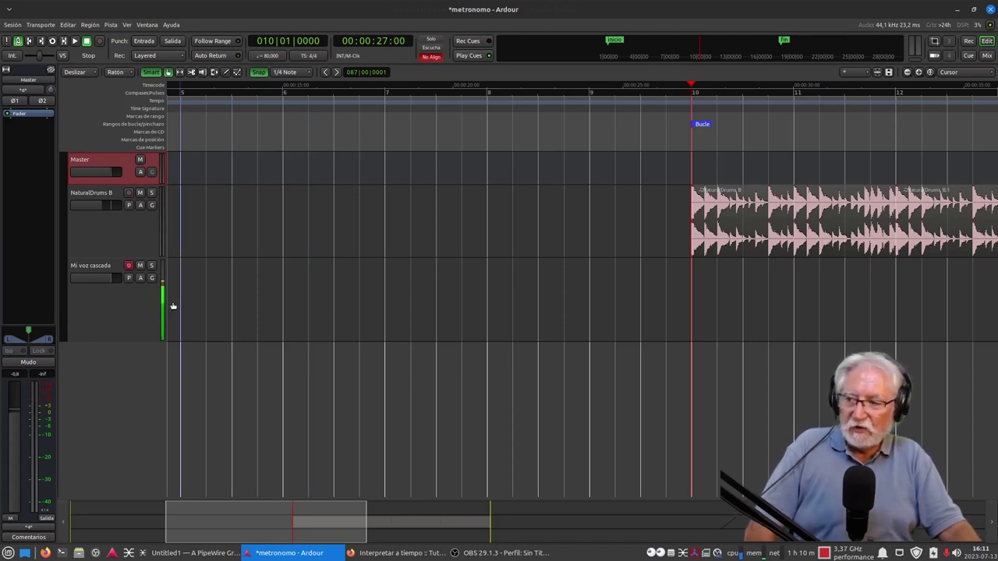
click(129, 313)
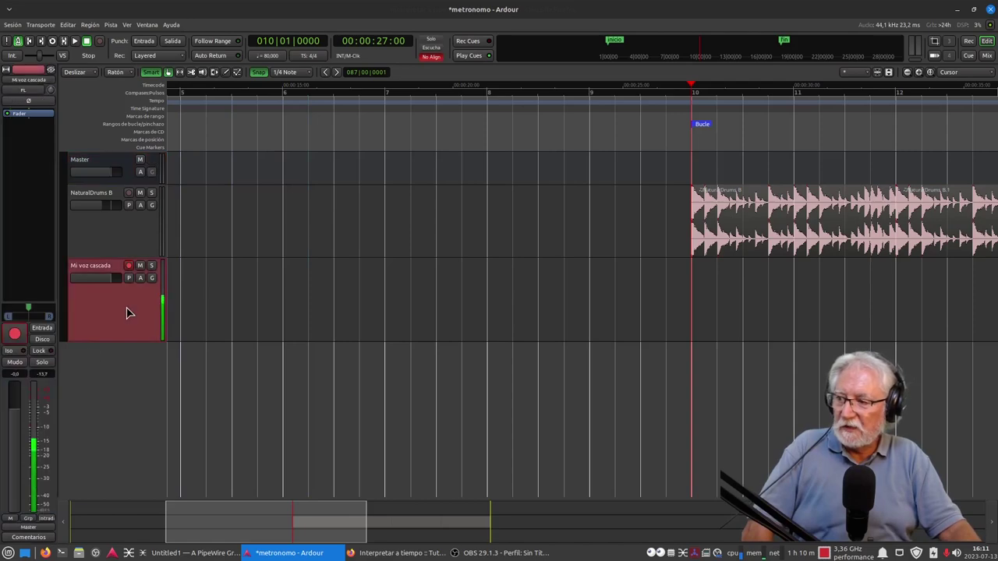
click(102, 45)
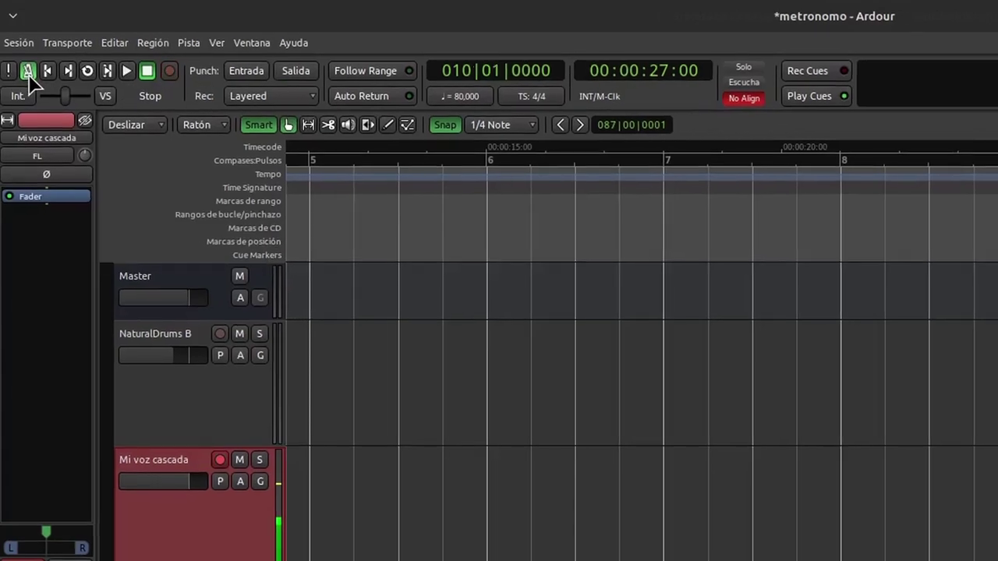
click(28, 72)
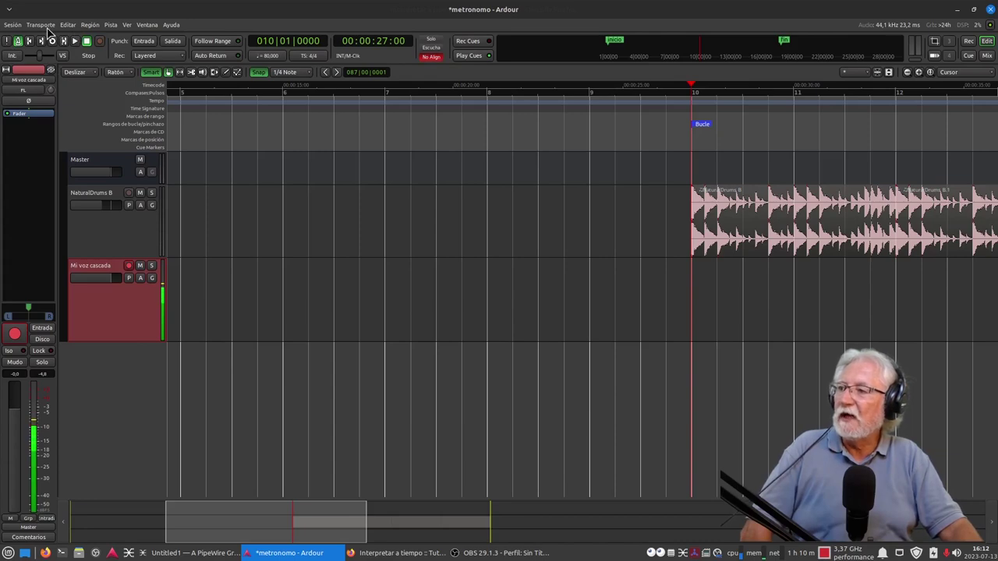
- Record a take with preroll on the "Mi voz cascada" track from bar 10 and stop it before bar 12
click(43, 25)
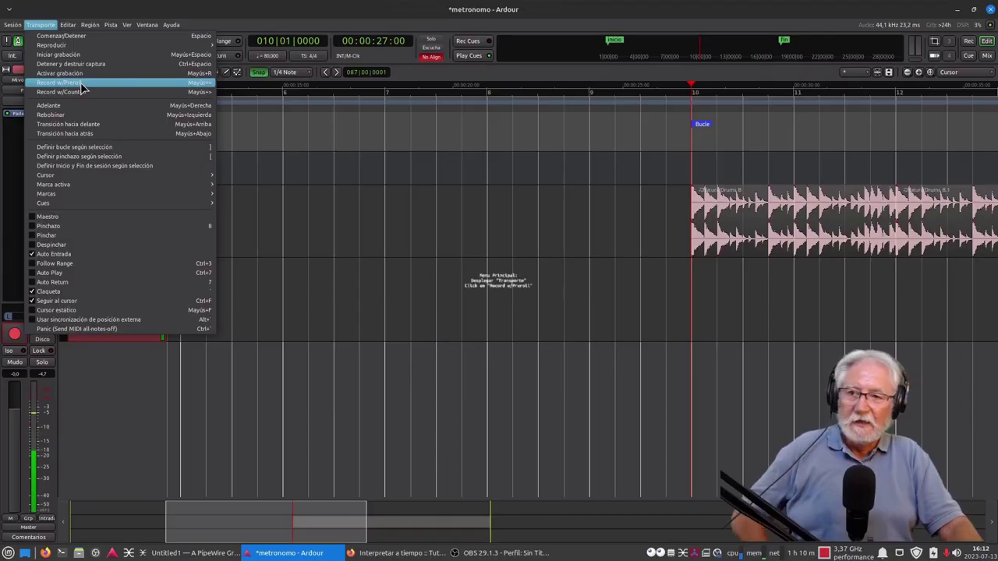
click(82, 87)
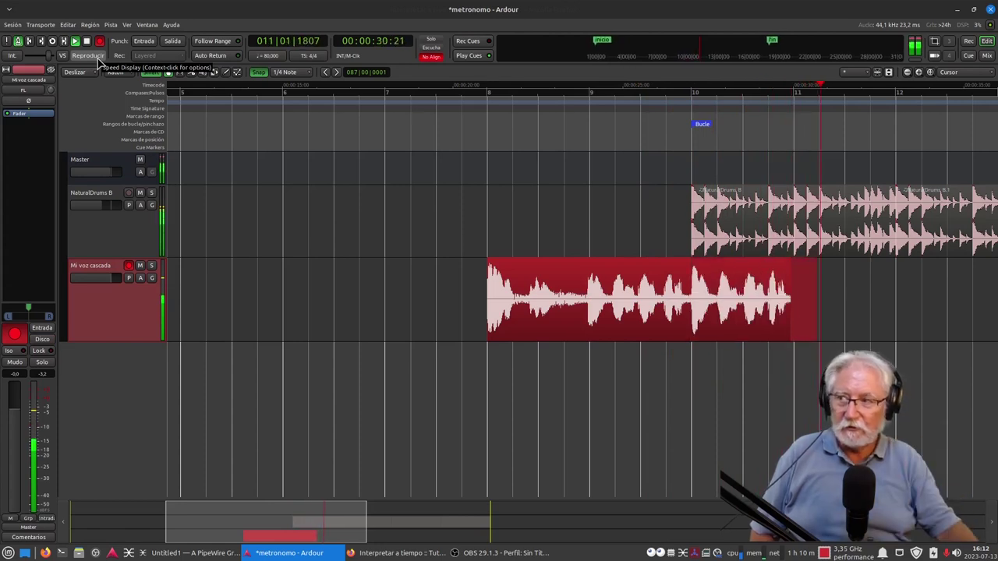
click(86, 41)
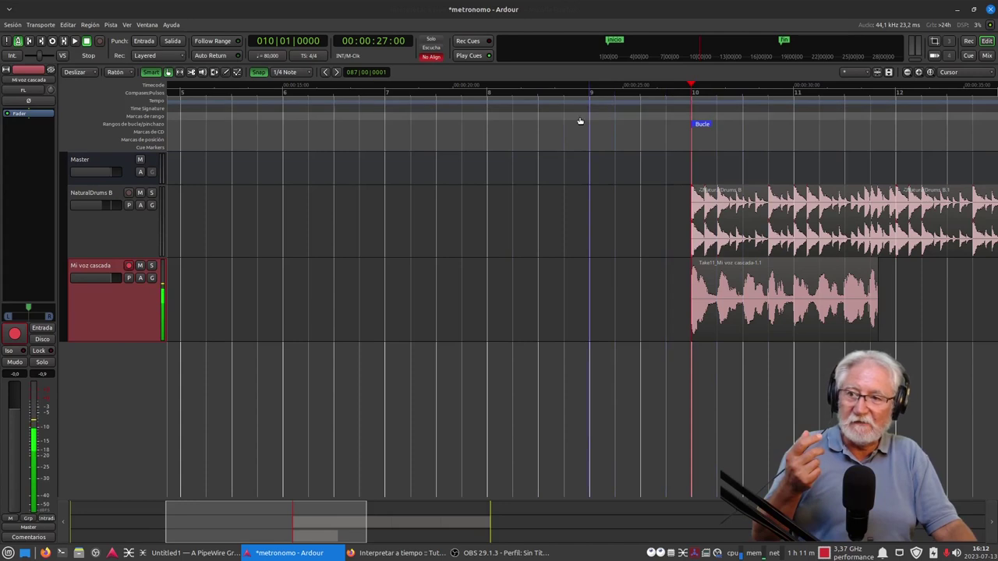
- Play back the recorded voice take from bar 9 with the metronome off
click(591, 95)
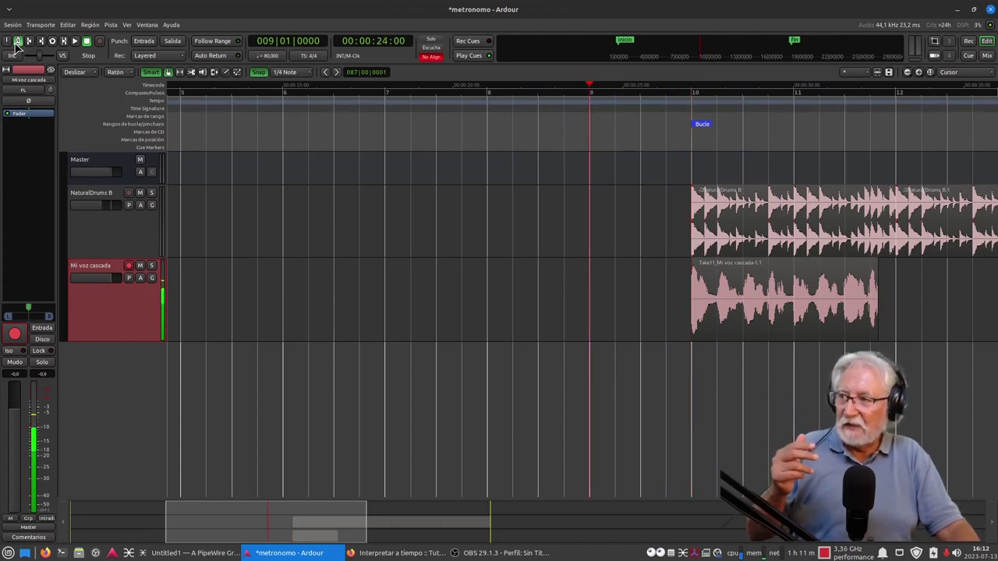
click(74, 42)
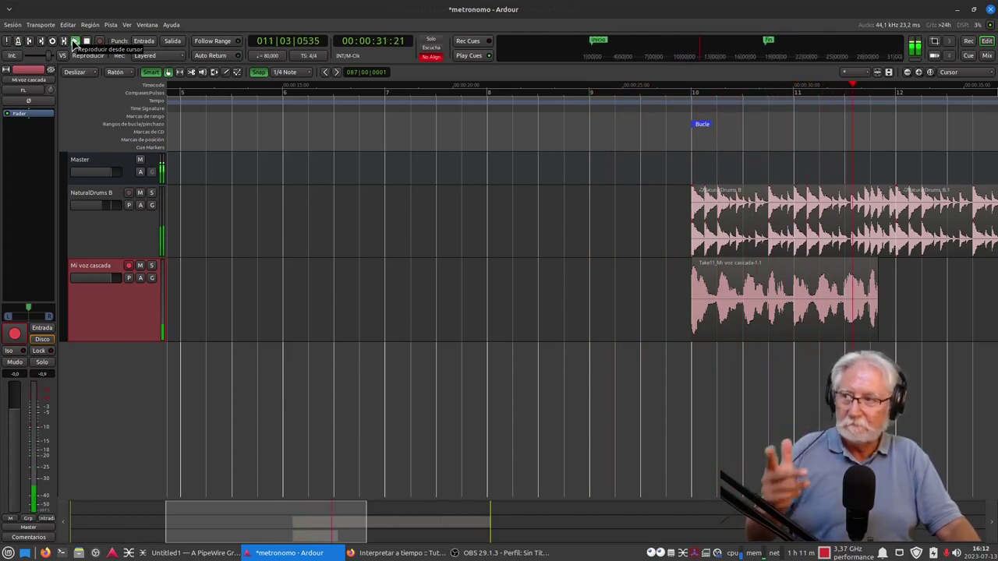
- Stop playback, delete the recorded take from the "Mi voz cascada" track and turn the metronome on
click(734, 319)
key(Delete)
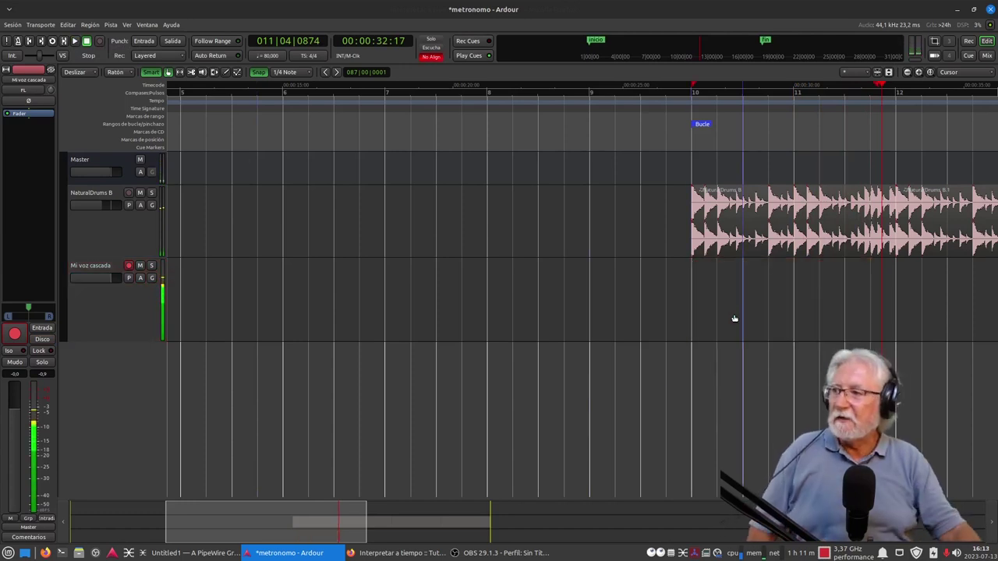
click(18, 41)
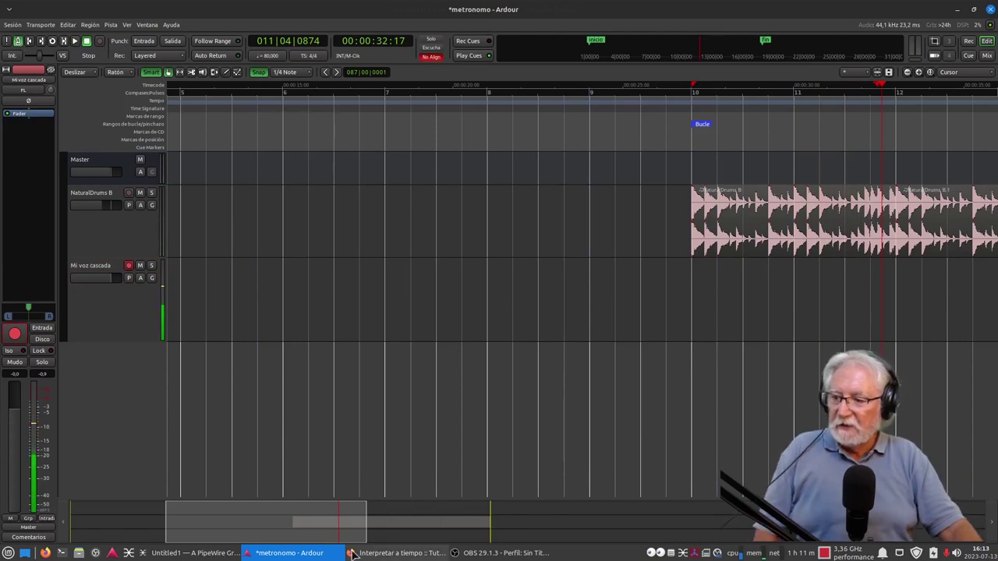
- Switch to Firefox to read the tutorial's count-in recording paragraph, and return to the session in Ardour
click(401, 553)
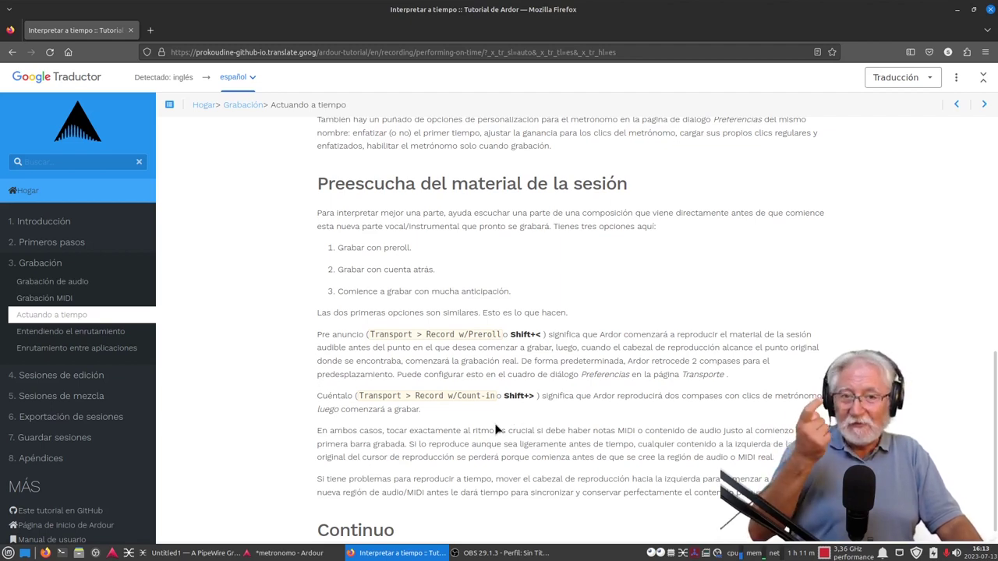
click(290, 553)
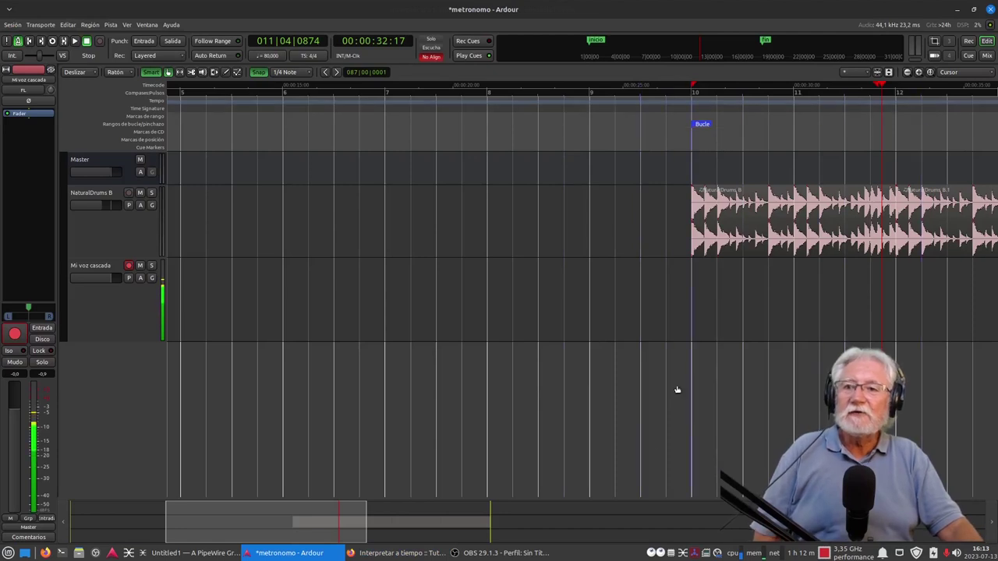
scroll(695, 138, right, 5)
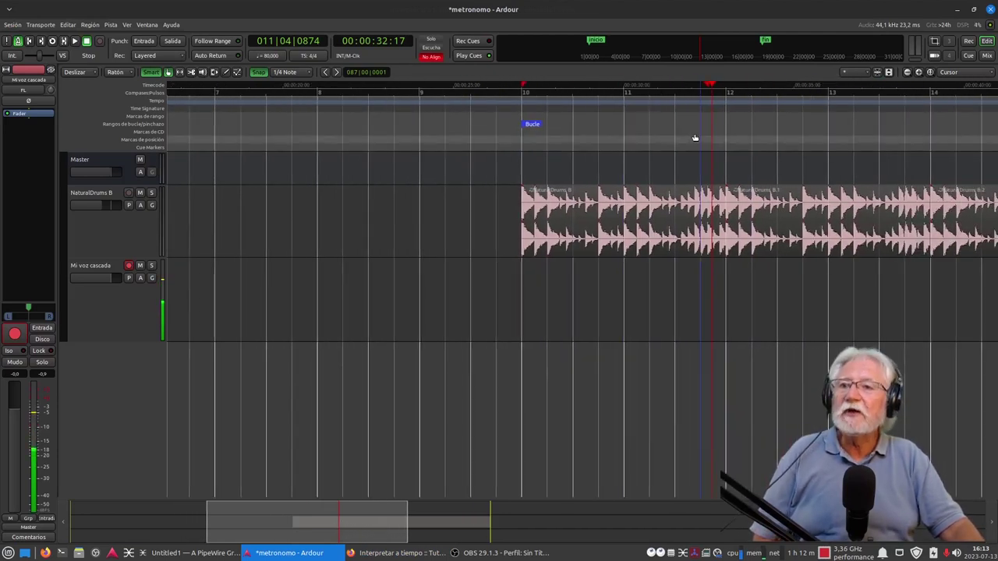
- Record a take with count-in on the "Mi voz cascada" track from bar 12 and stop it shortly after bar 15 begins
click(729, 95)
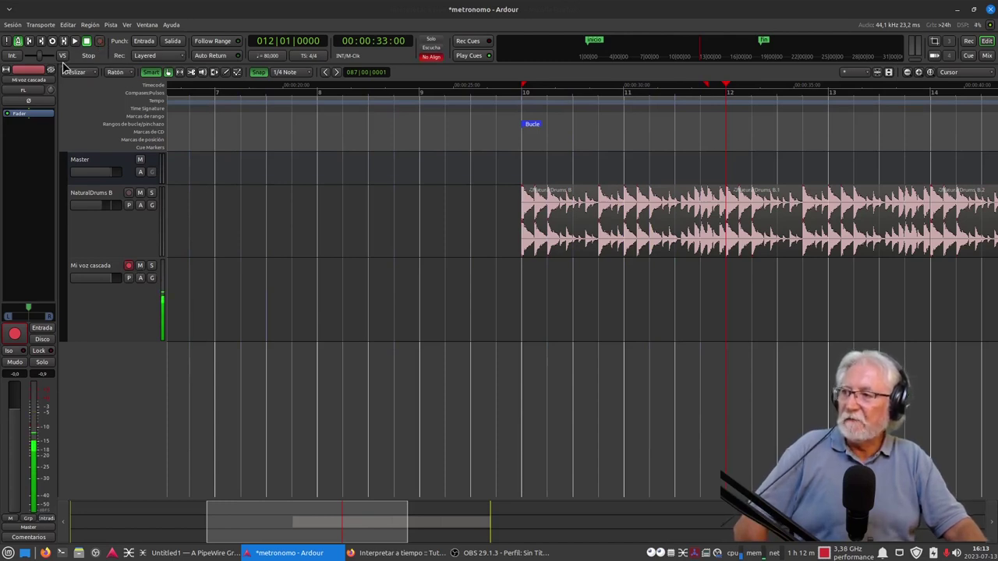
click(45, 25)
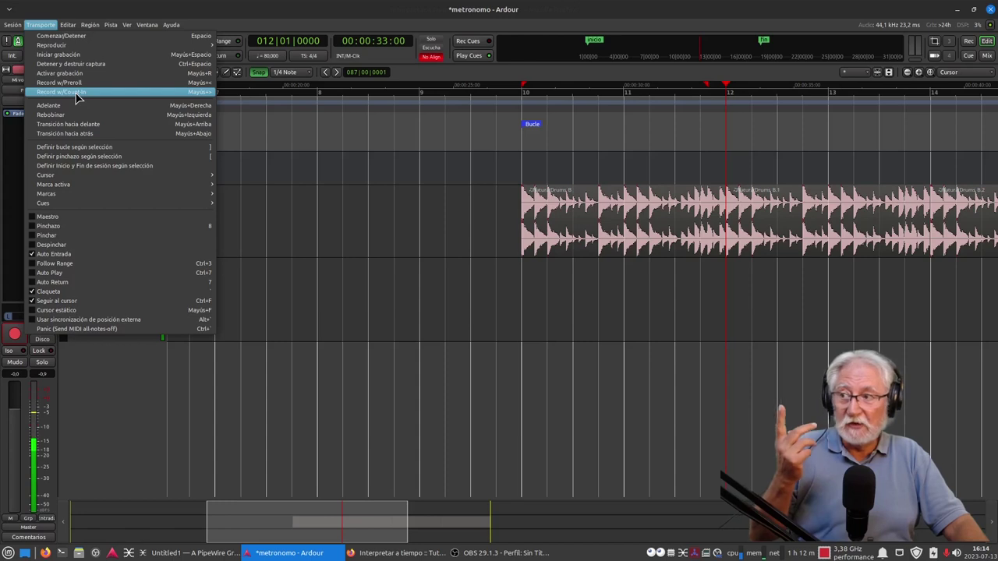
click(76, 94)
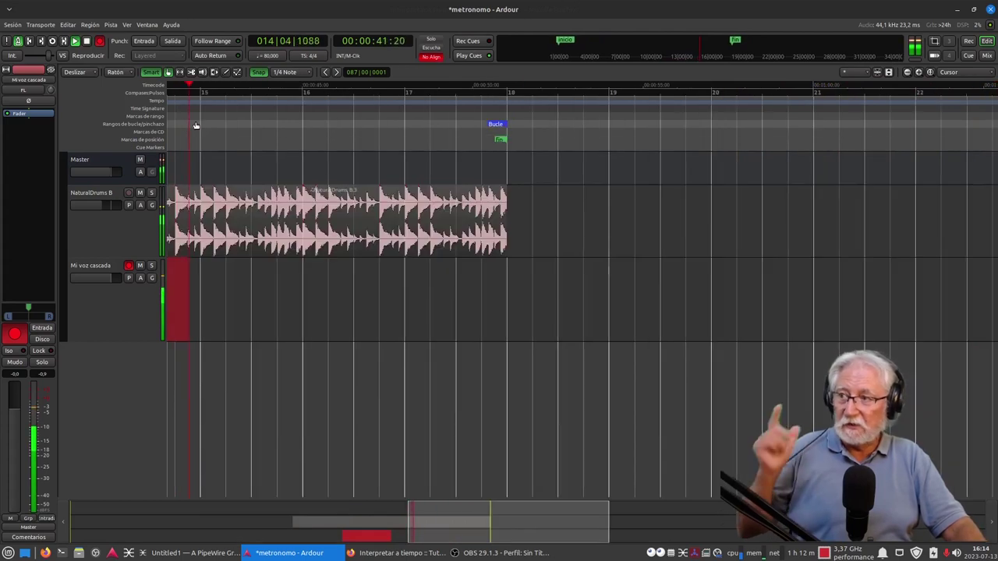
click(87, 41)
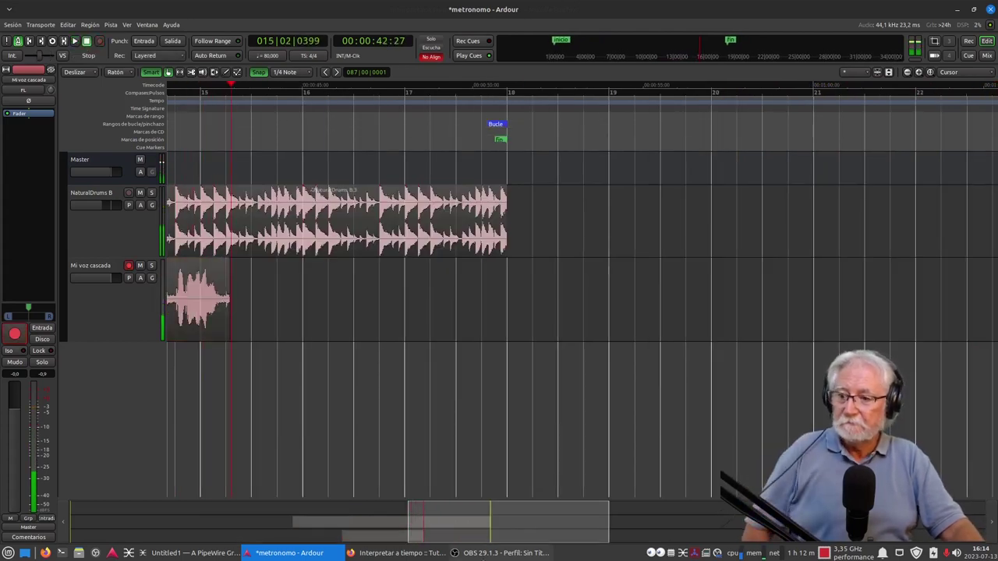
- Turn the metronome off, play back the count-in voice take from bar 11 and stop playback after the take ends
drag(468, 531, 308, 533)
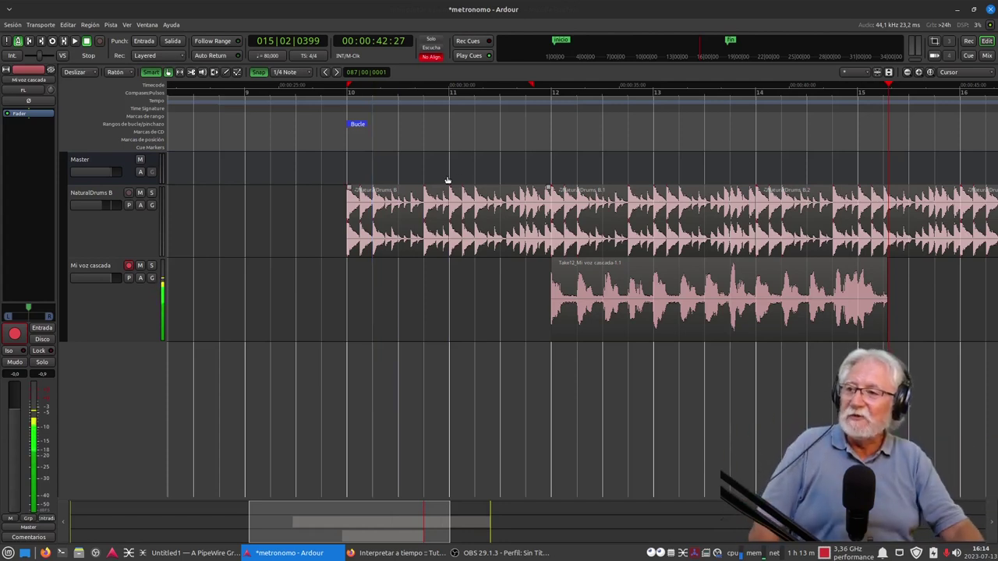
click(450, 97)
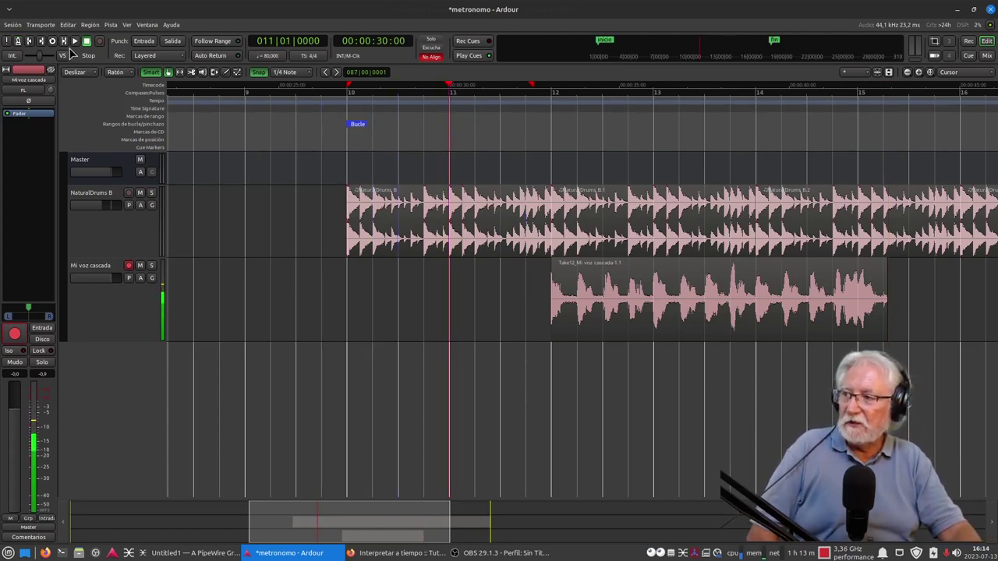
click(75, 40)
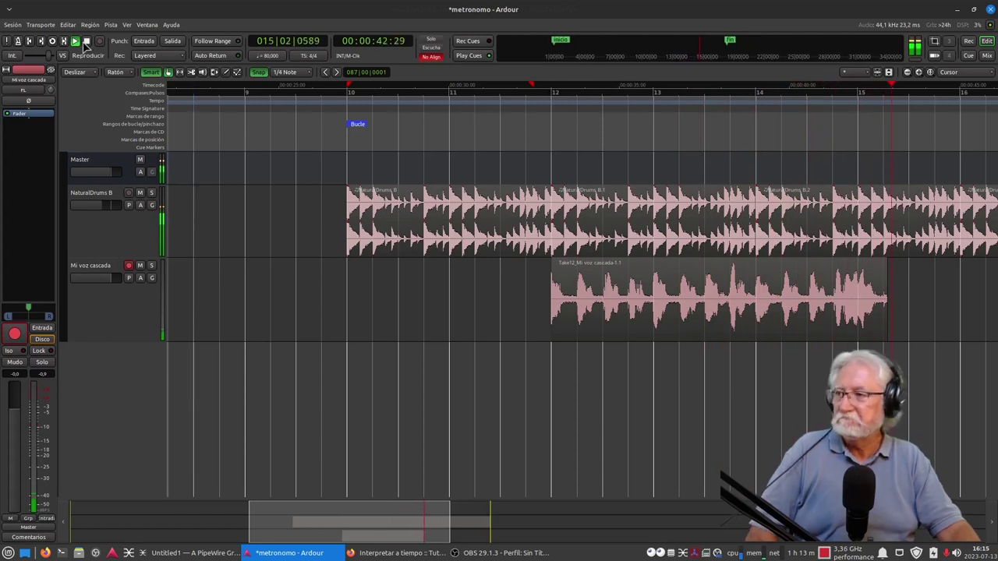
click(87, 41)
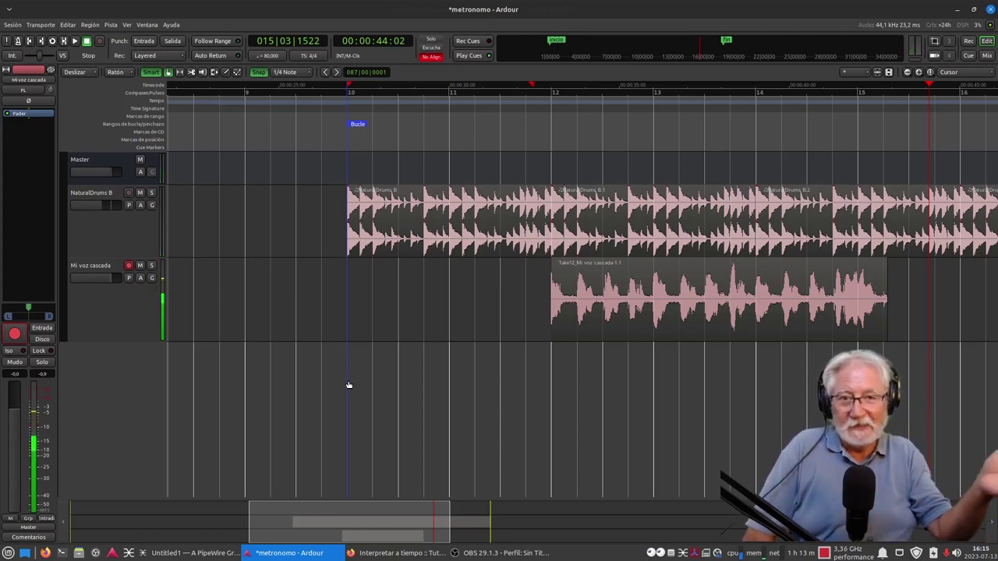
- Switch to Firefox and read the tutorial's remaining advice on playing in time and its third option, starting to record well in advance
click(397, 552)
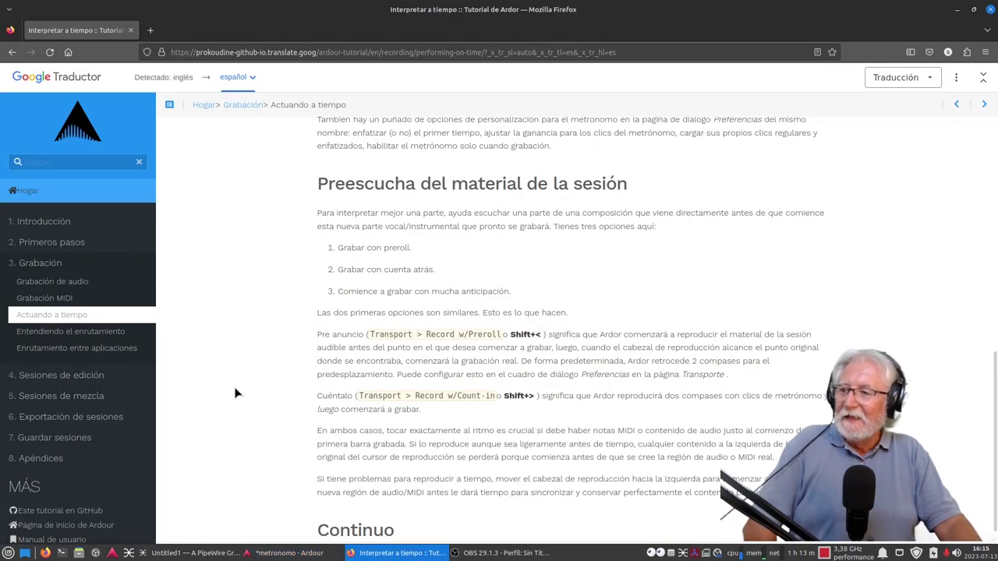
scroll(235, 384, down, 1)
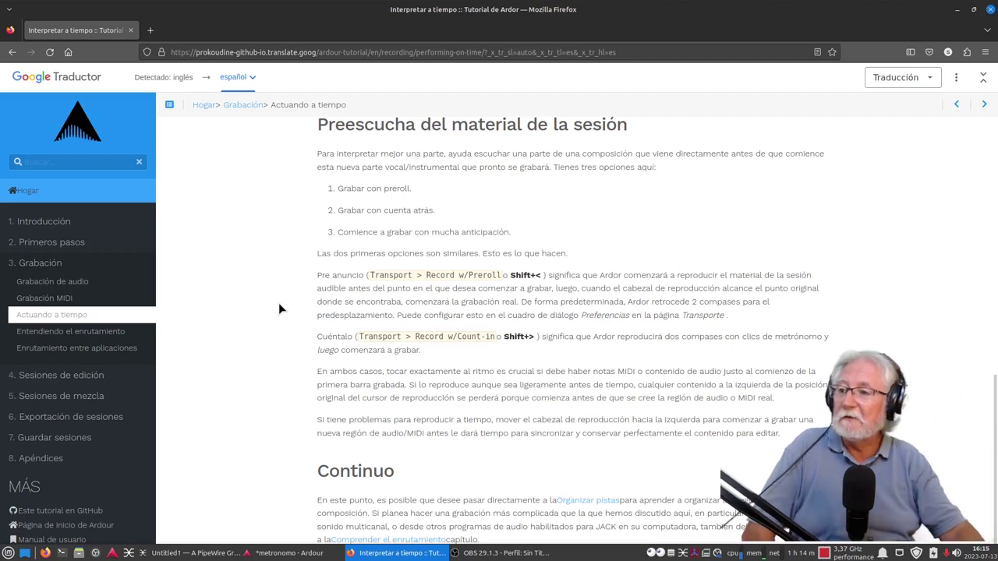
mouse_move(505, 234)
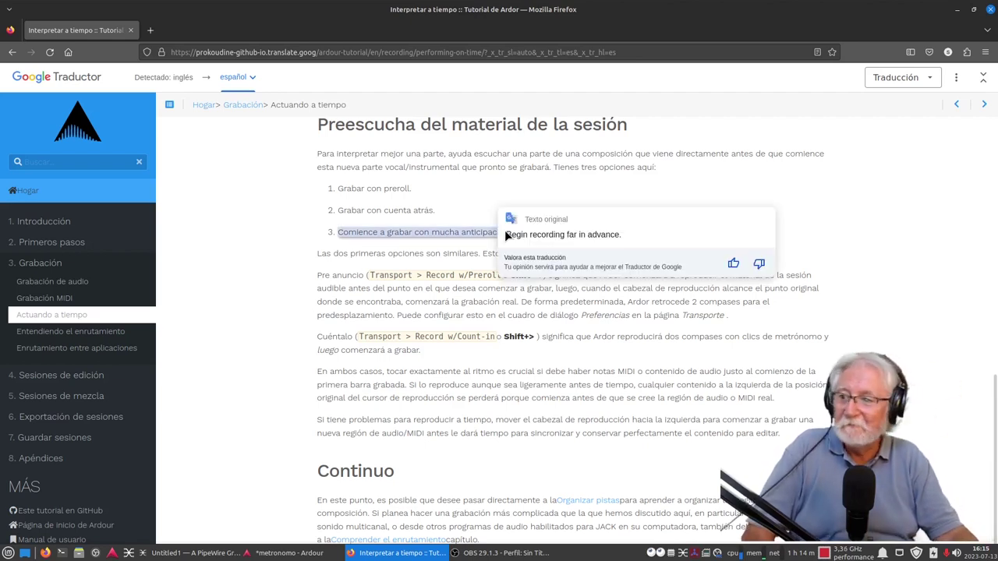